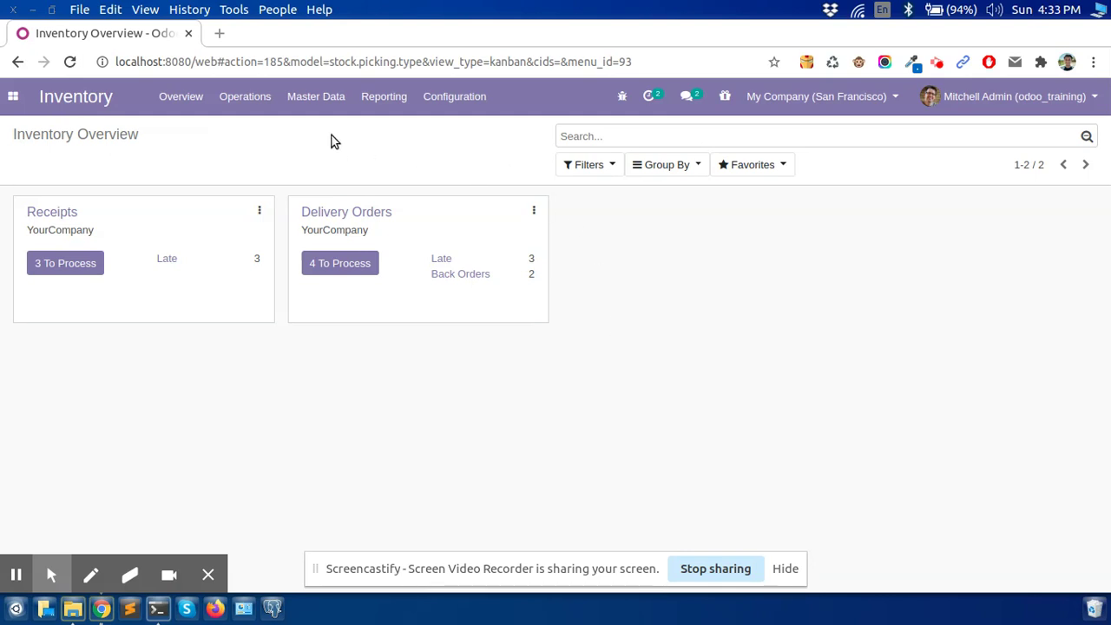
# Step: Open the inventory's products catalogue, view the Acoustic Bloc Screens record and return to the product overview
pyautogui.click(303, 98)
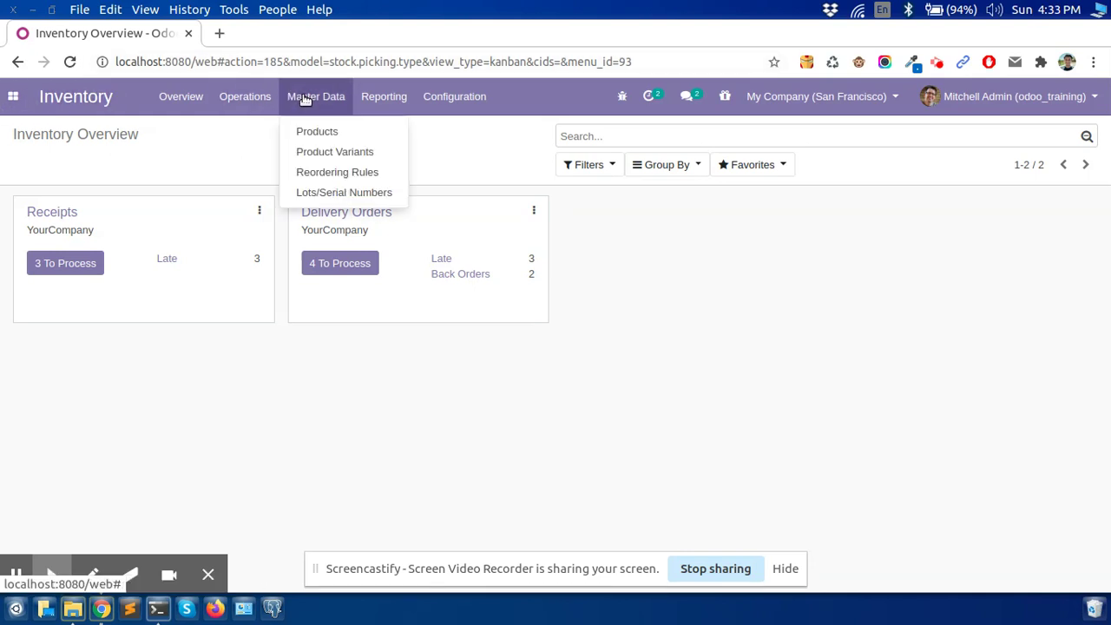
pyautogui.click(304, 132)
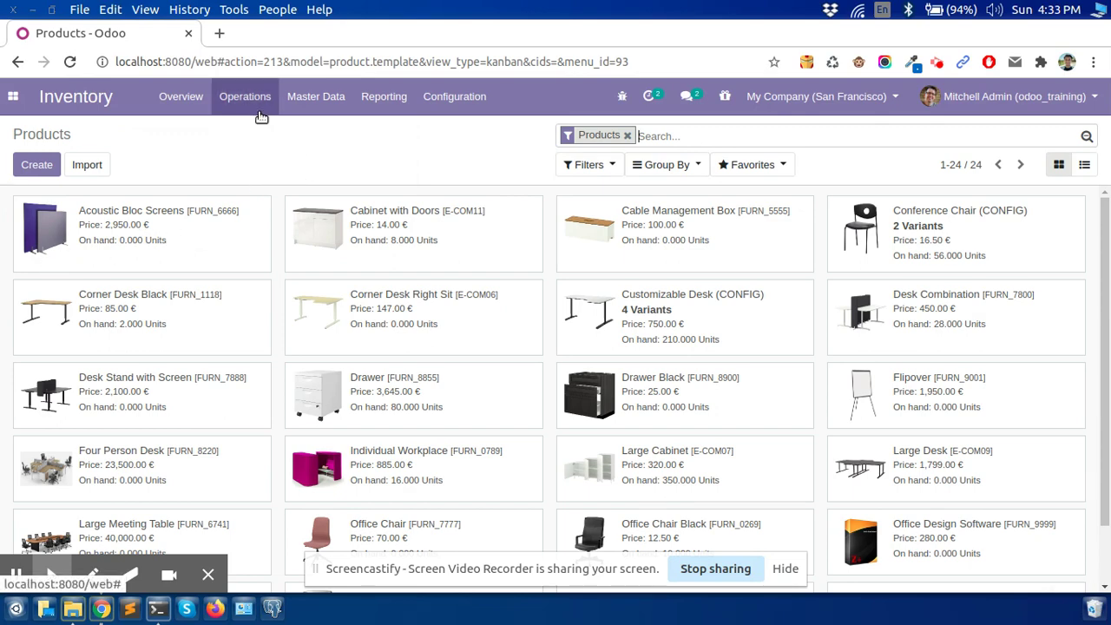
pyautogui.click(258, 238)
pyautogui.click(56, 134)
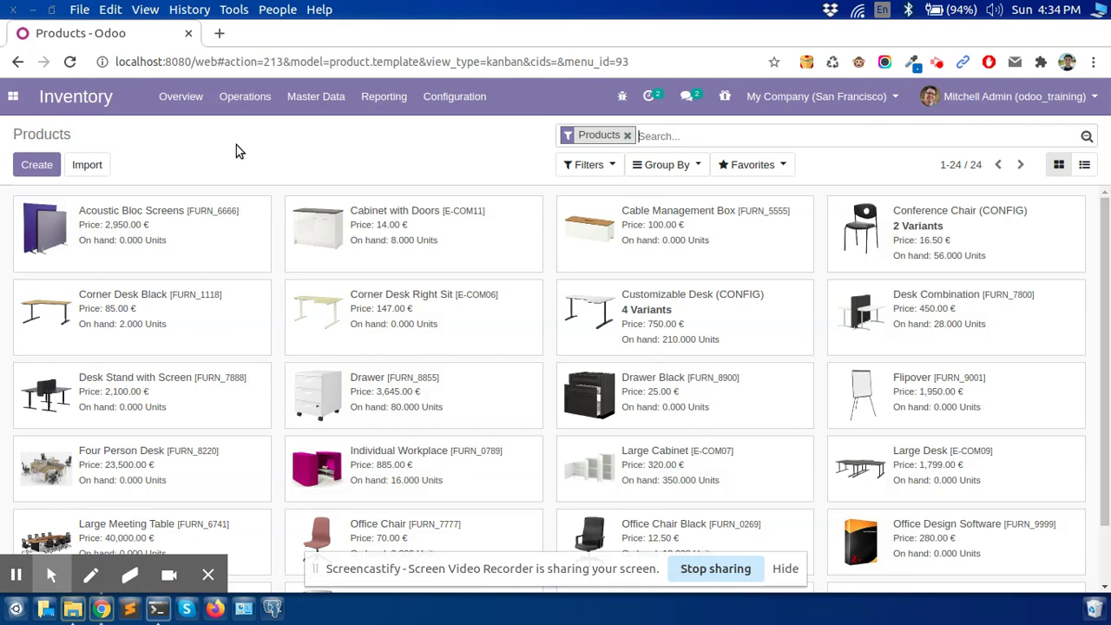
pyautogui.click(204, 231)
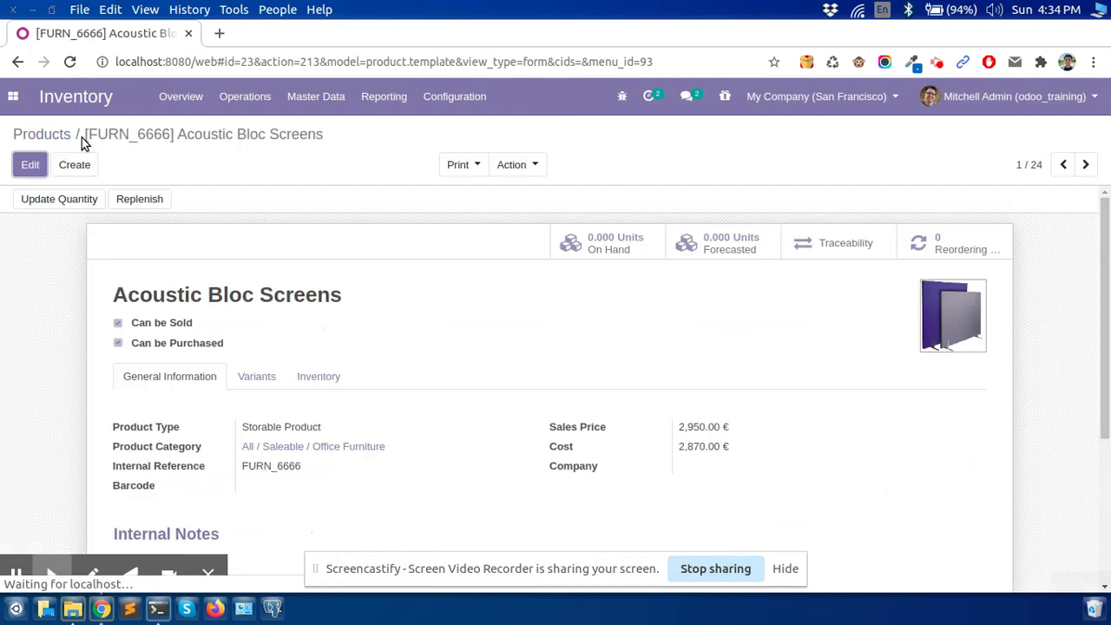
pyautogui.click(42, 136)
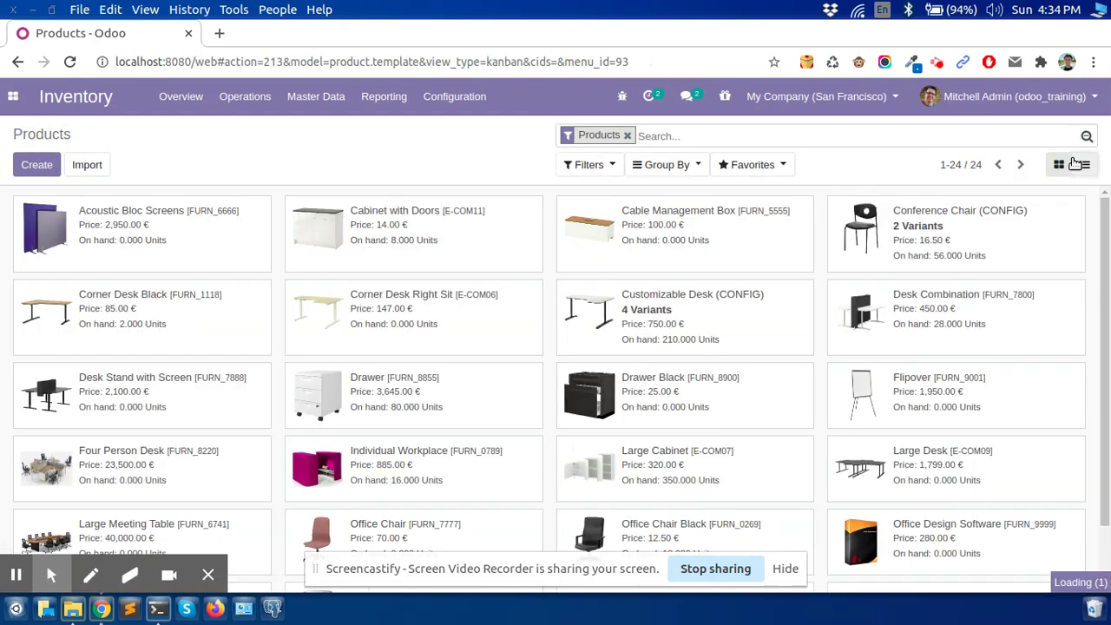
# Step: Show the products as a list, select Acoustic Bloc Screens and start a data export for it
pyautogui.click(1078, 164)
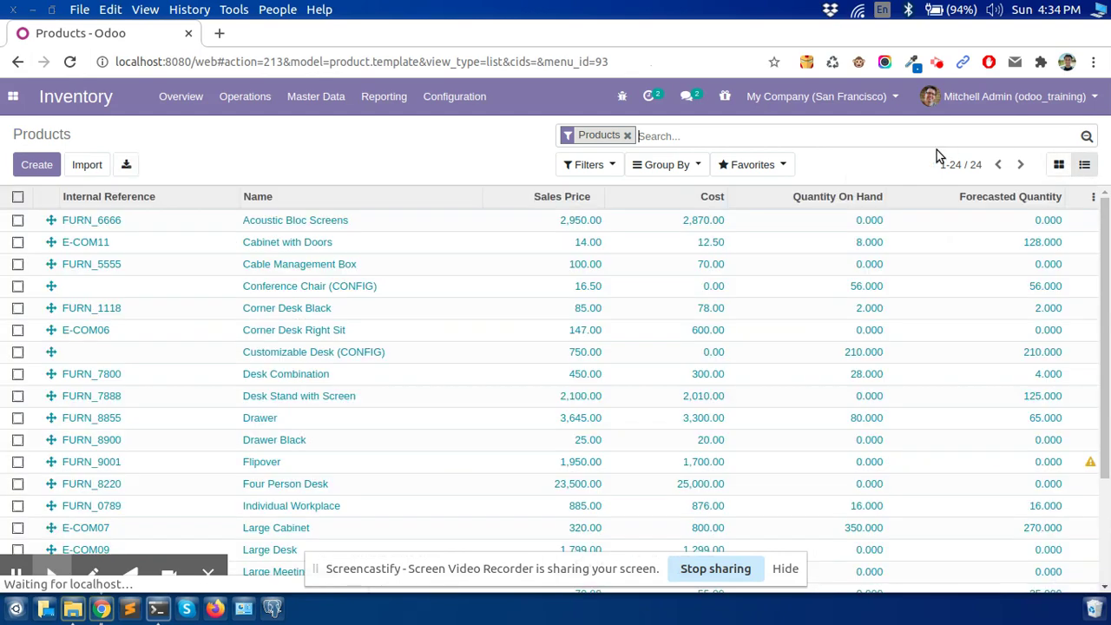
pyautogui.click(17, 222)
pyautogui.click(512, 165)
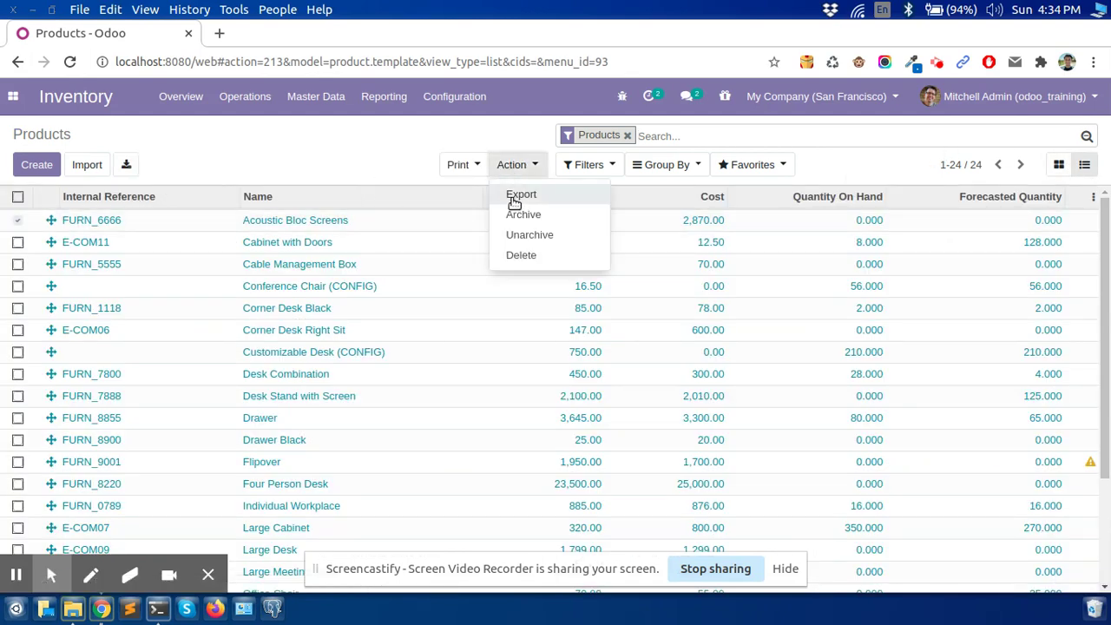
pyautogui.click(518, 196)
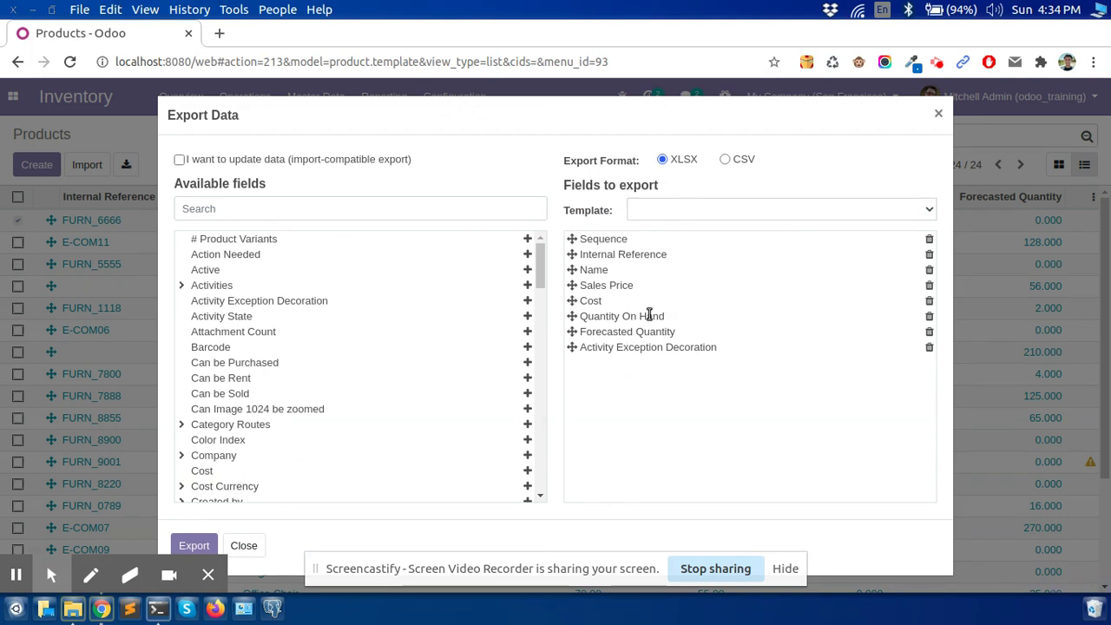
# Step: Export the product with the default fields in XLSX format to product.template.xlsx in the Music folder, and open the file
pyautogui.moveTo(638, 352); pyautogui.dragTo(652, 196)
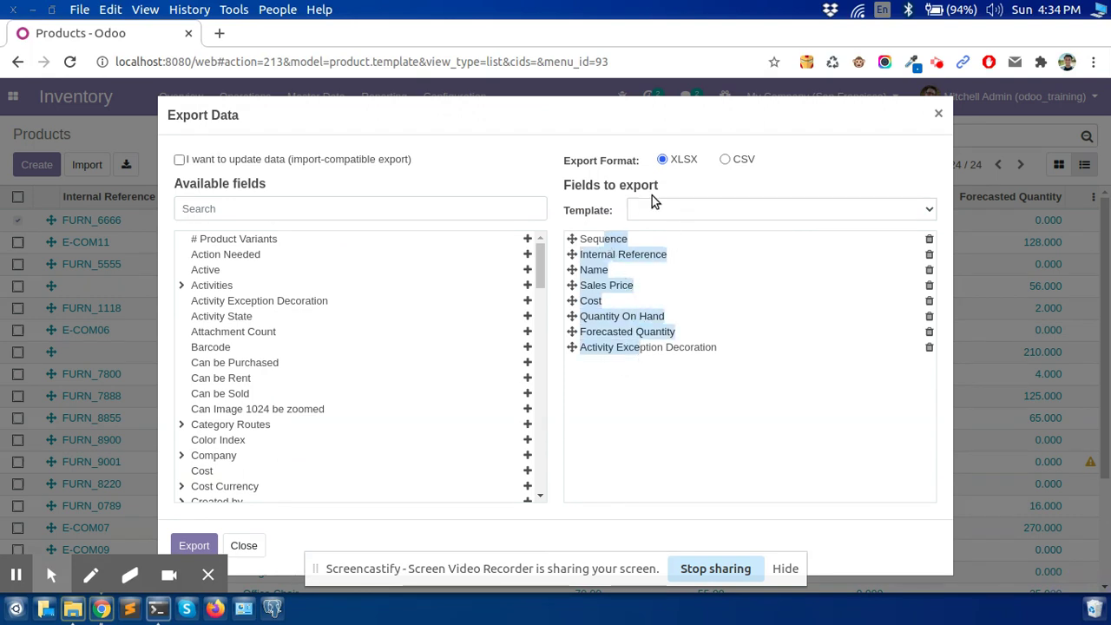
pyautogui.click(576, 158)
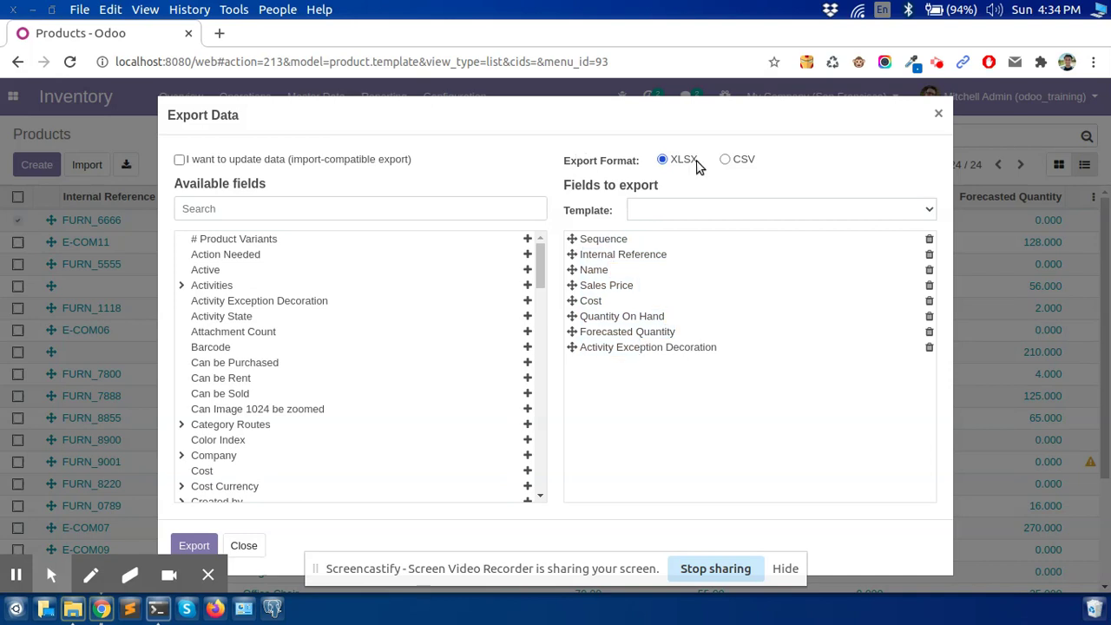
pyautogui.click(198, 545)
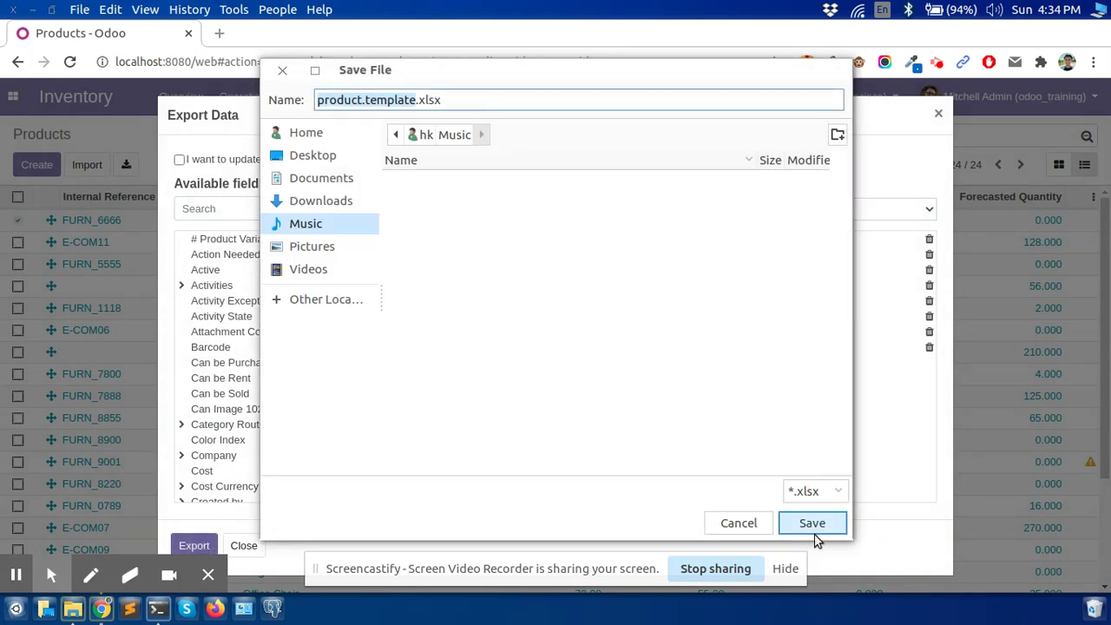
pyautogui.click(812, 524)
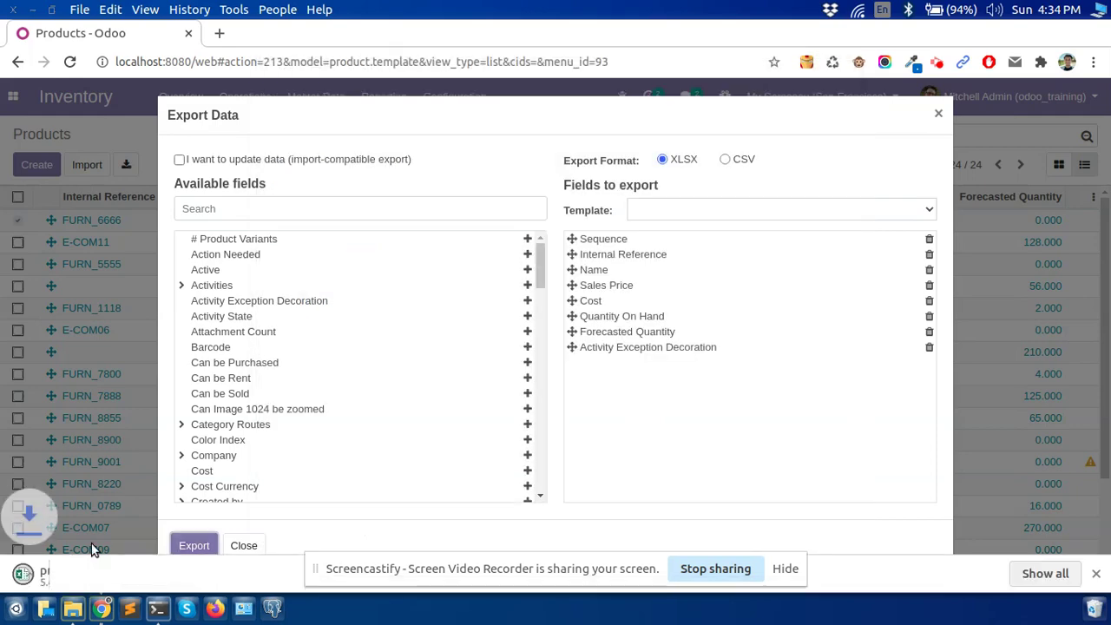
pyautogui.click(38, 588)
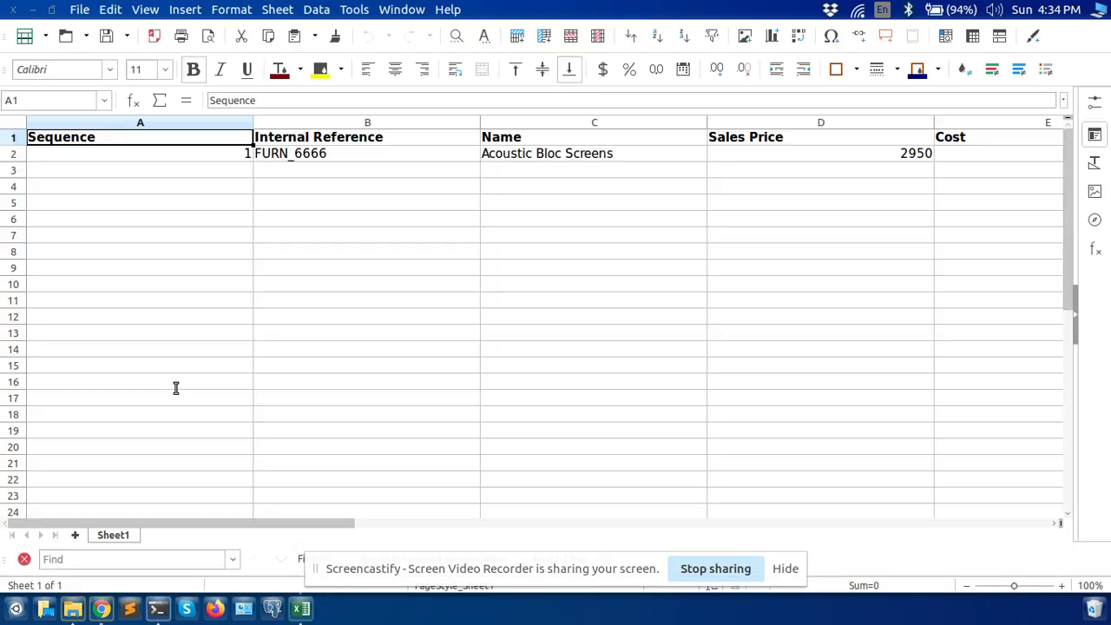
# Step: Examine the column headers in row 1 of the exported product spreadsheet
pyautogui.press('Right')
pyautogui.press('Down')
pyautogui.press('Left')
pyautogui.press('Up')
pyautogui.press('Right')
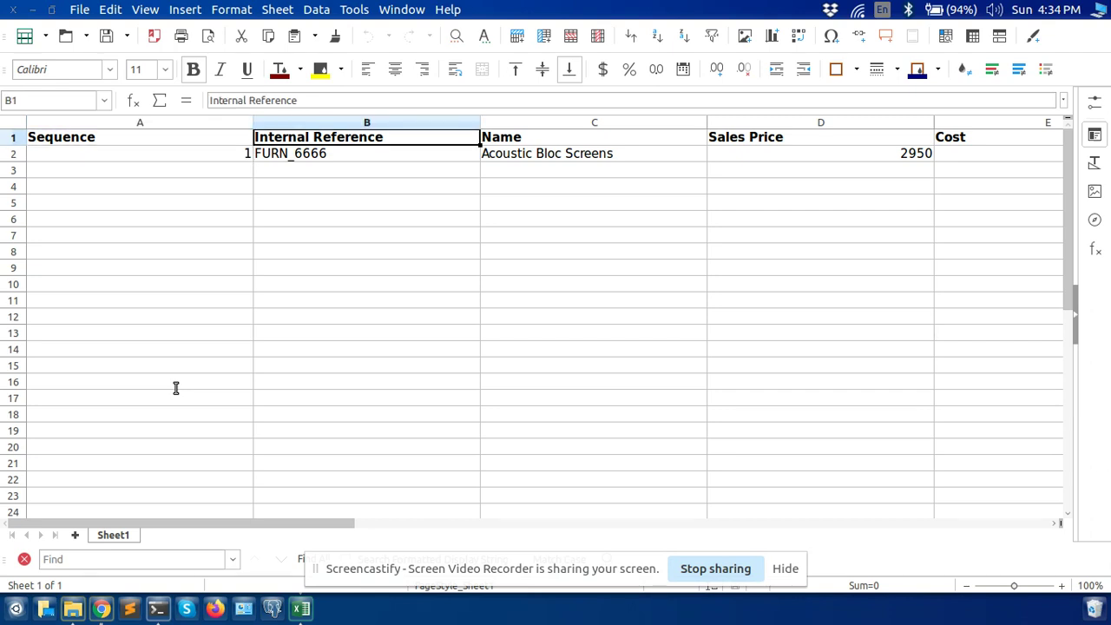
pyautogui.press('Right')
pyautogui.press('Right')
pyautogui.press('Right')
pyautogui.press('Right')
pyautogui.press('Right')
pyautogui.press('Right')
pyautogui.press('Right')
pyautogui.press('Right')
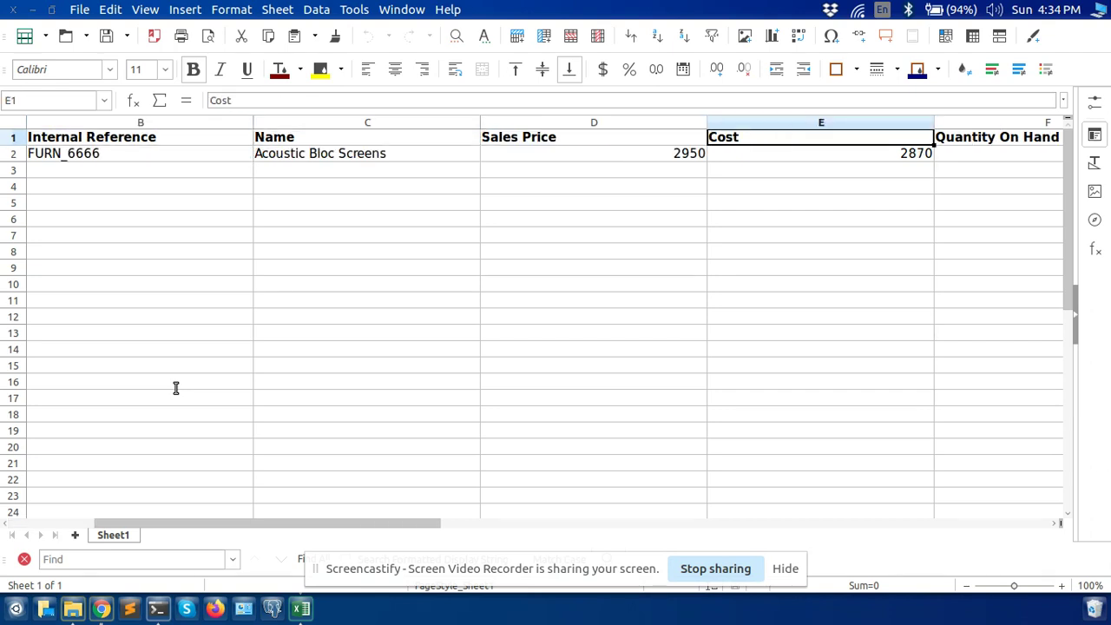
pyautogui.press('Left')
pyautogui.hotkey('ctrl', 'Home')
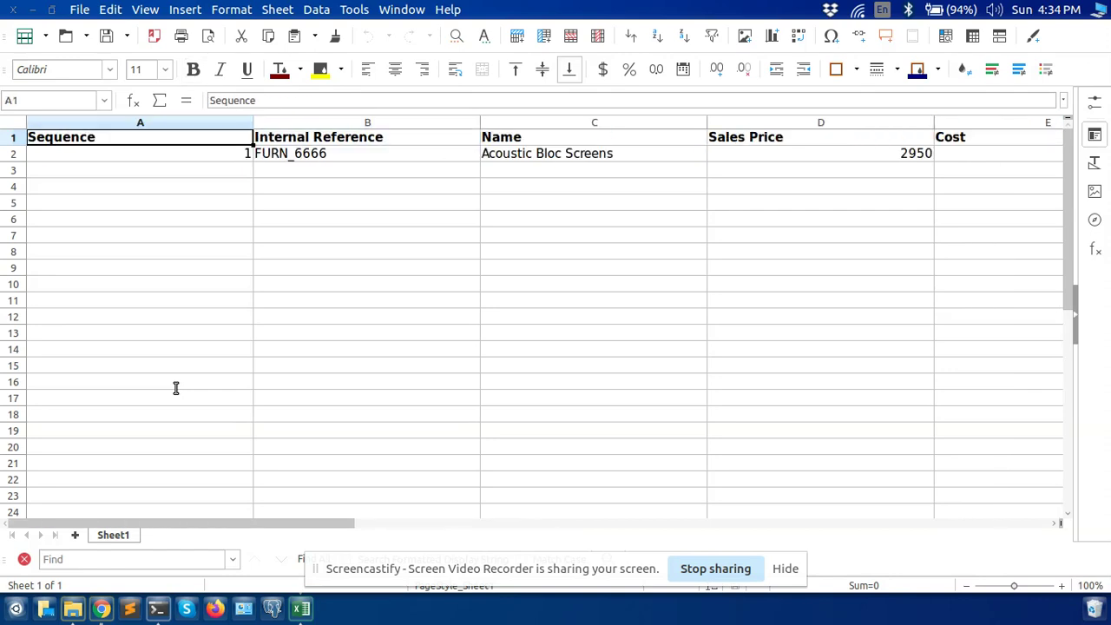
# Step: Clear the Acoustic Bloc Screens data from cells A2 to H2, keeping the header row as a template
pyautogui.press('Down')
pyautogui.write('1')
pyautogui.press('Tab')
pyautogui.press('Right')
pyautogui.press('Right')
pyautogui.press('Right')
pyautogui.press('Right')
pyautogui.press('Right')
pyautogui.press('Right')
pyautogui.press('Right')
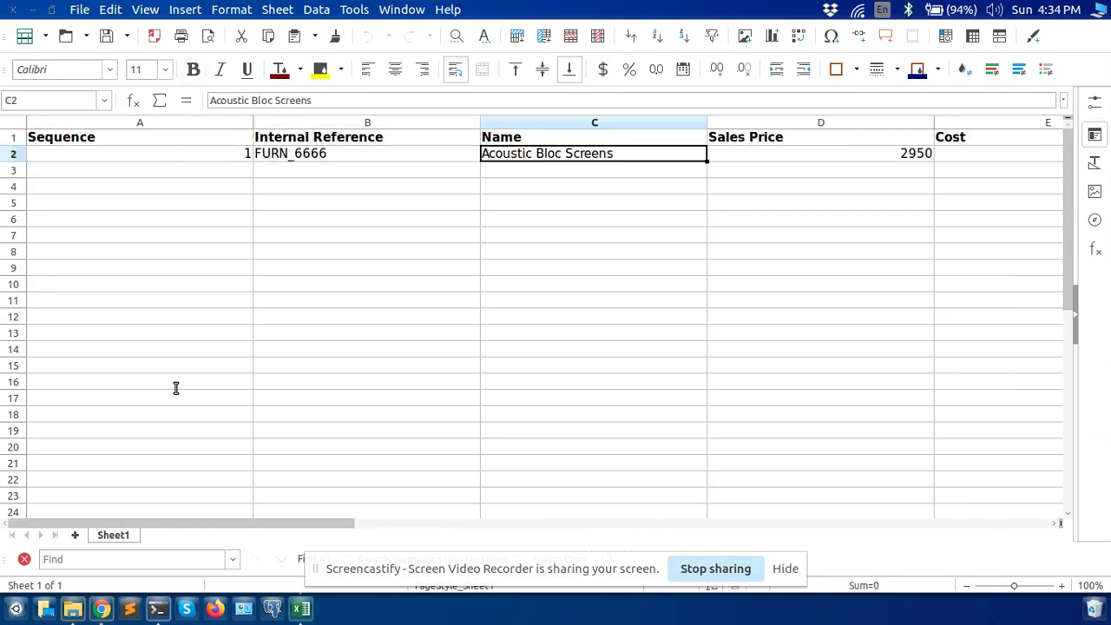
pyautogui.press('Left')
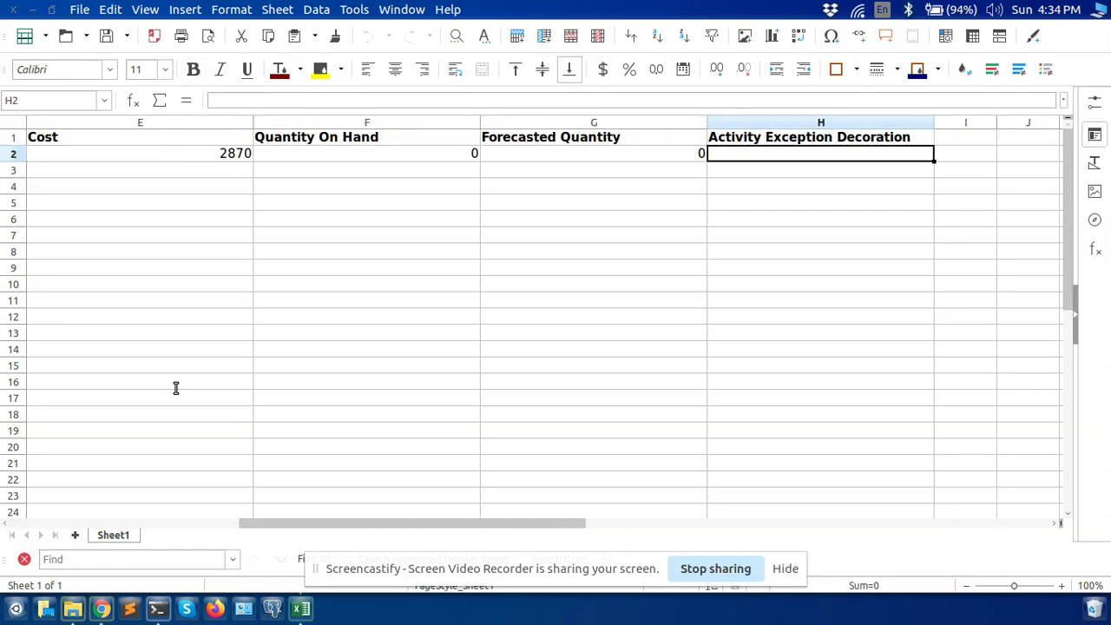
pyautogui.hotkey('shift', 'Left')
pyautogui.hotkey('shift', 'Home')
pyautogui.press('Delete')
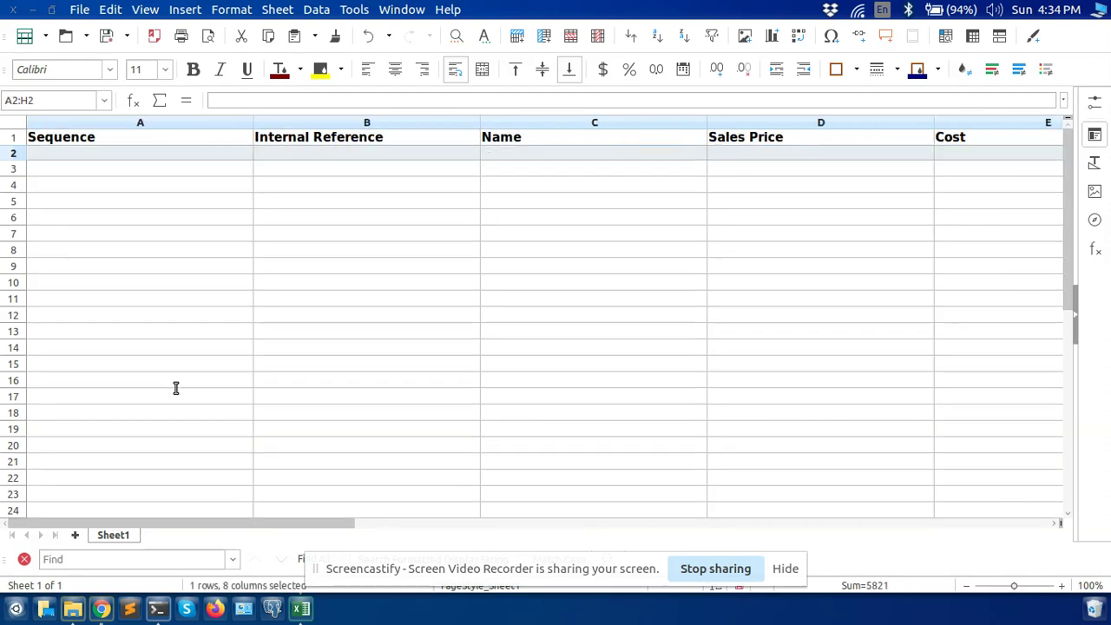
# Step: Enter a new product in row 2 with internal reference 1020 and name Test Product, leaving the sequence empty
pyautogui.click(231, 309)
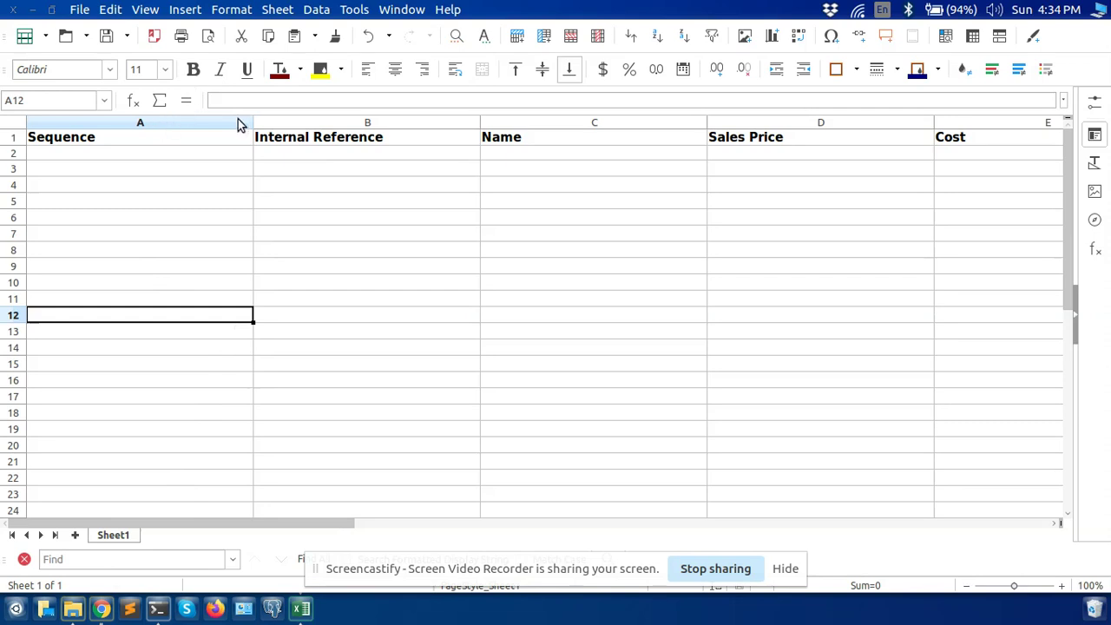
pyautogui.click(313, 153)
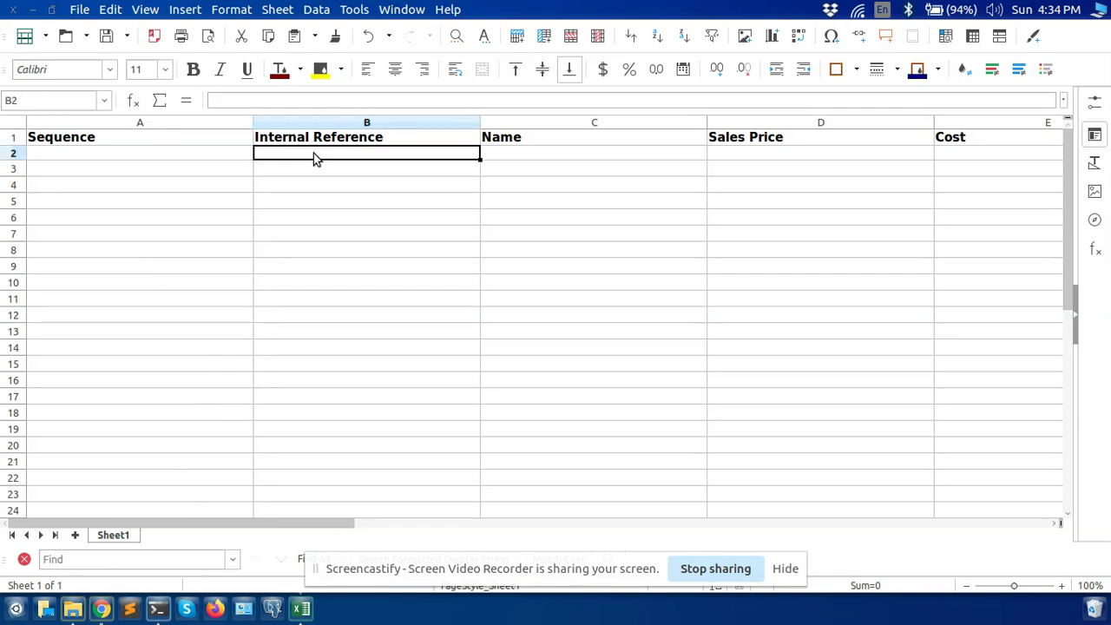
pyautogui.write('1020')
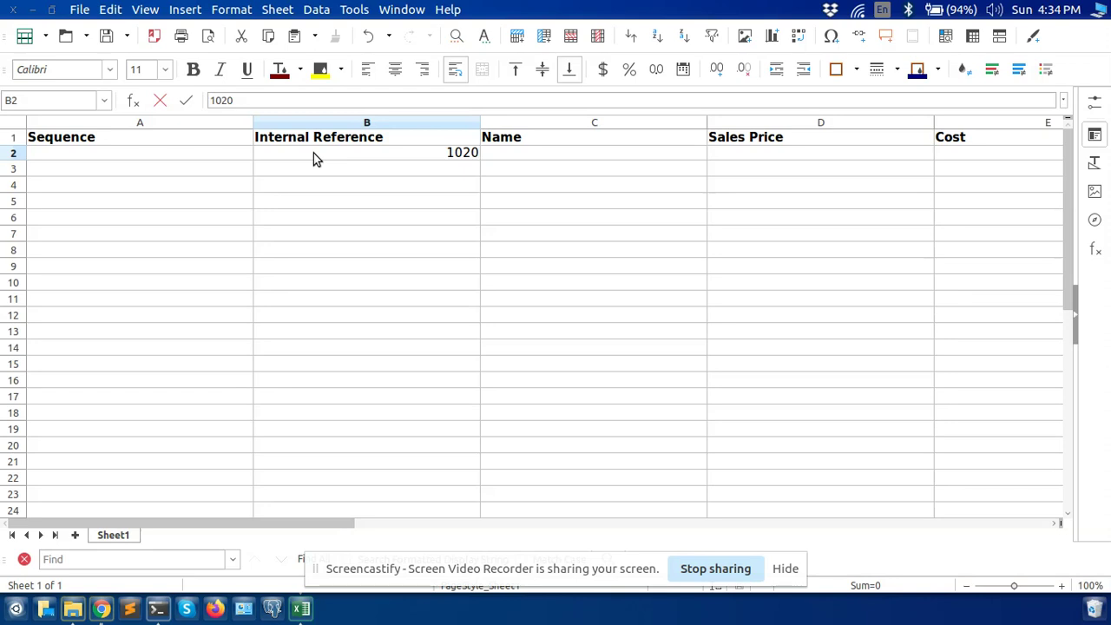
pyautogui.press('Tab')
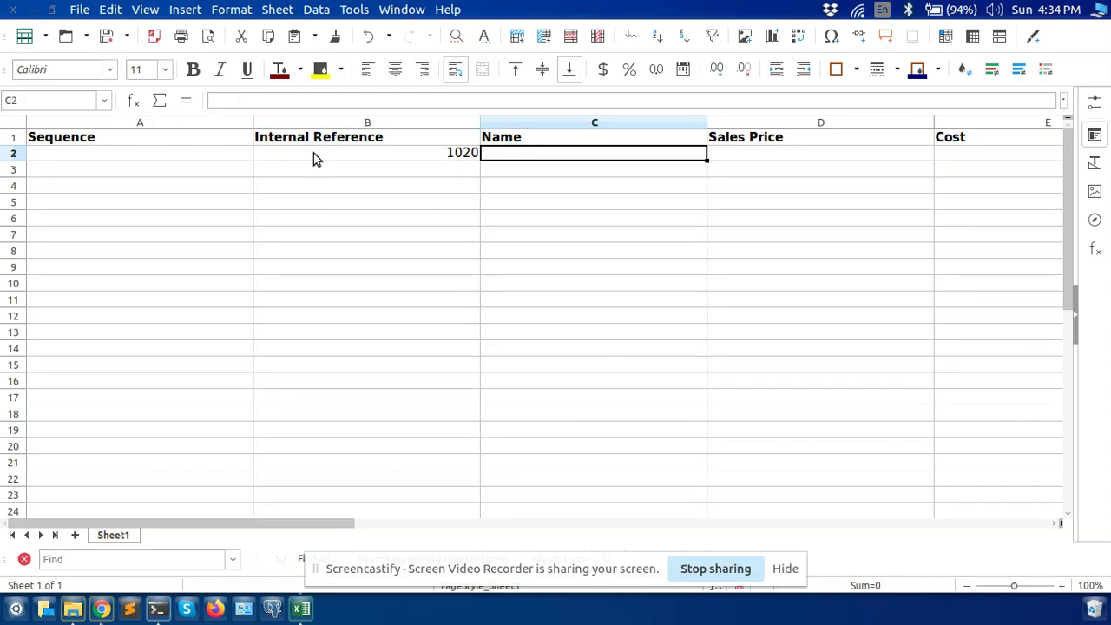
pyautogui.write('Test Product')
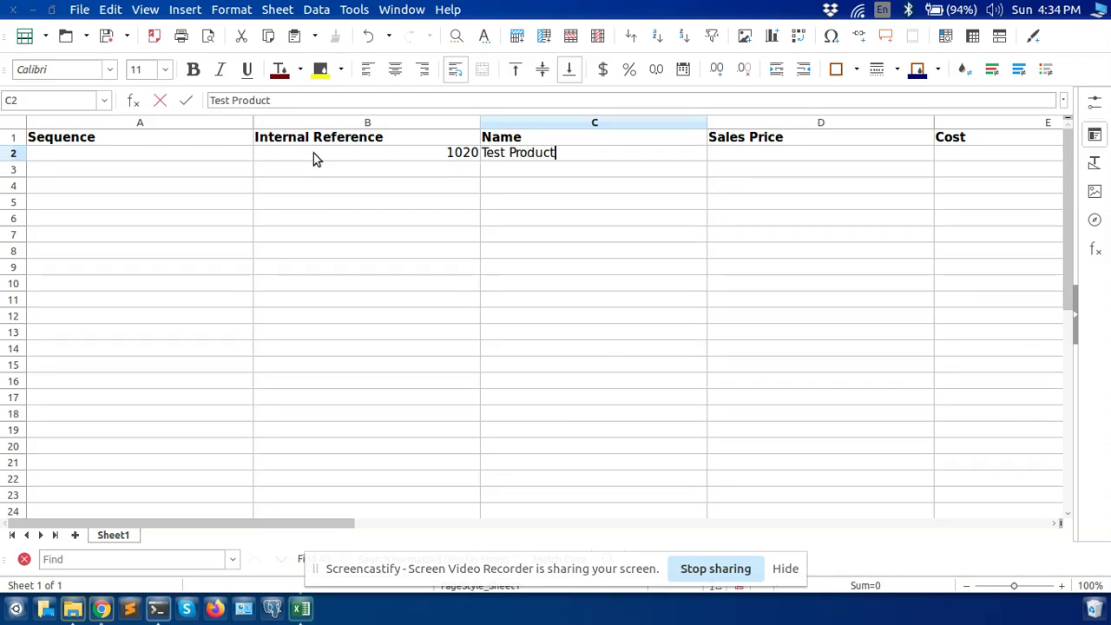
# Step: Set the sales price to 100 and the cost to 50 for Test Product, and save the spreadsheet
pyautogui.press('Tab')
pyautogui.write('100')
pyautogui.press('Tab')
pyautogui.write('50')
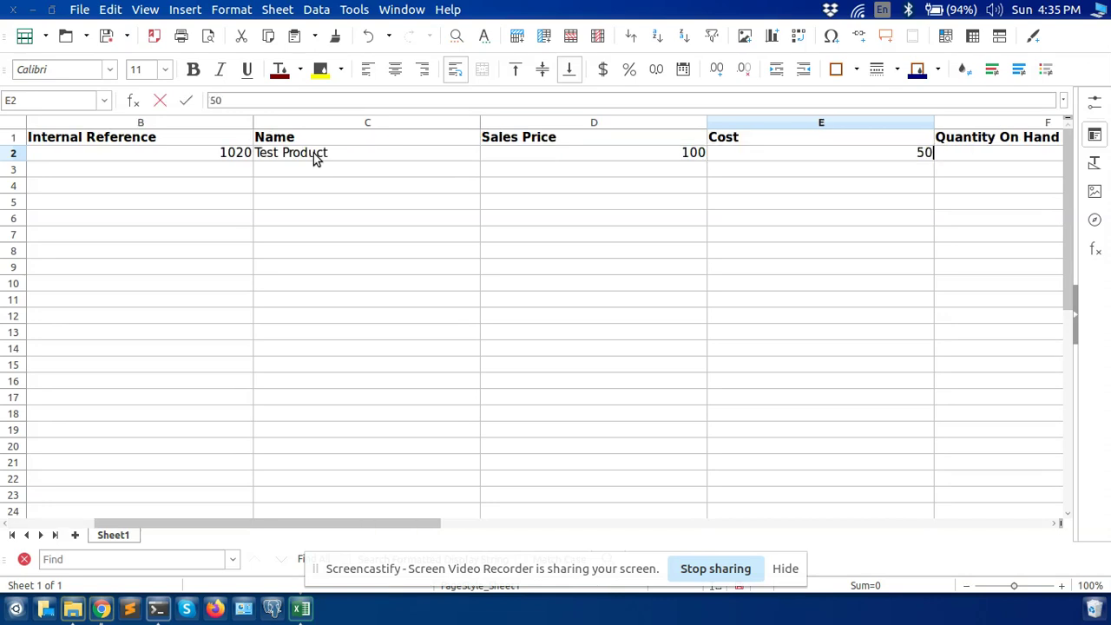
pyautogui.press('Tab')
pyautogui.press('Tab')
pyautogui.press('Tab')
pyautogui.press('Tab')
pyautogui.hotkey('shift', 'Tab')
pyautogui.press('Home')
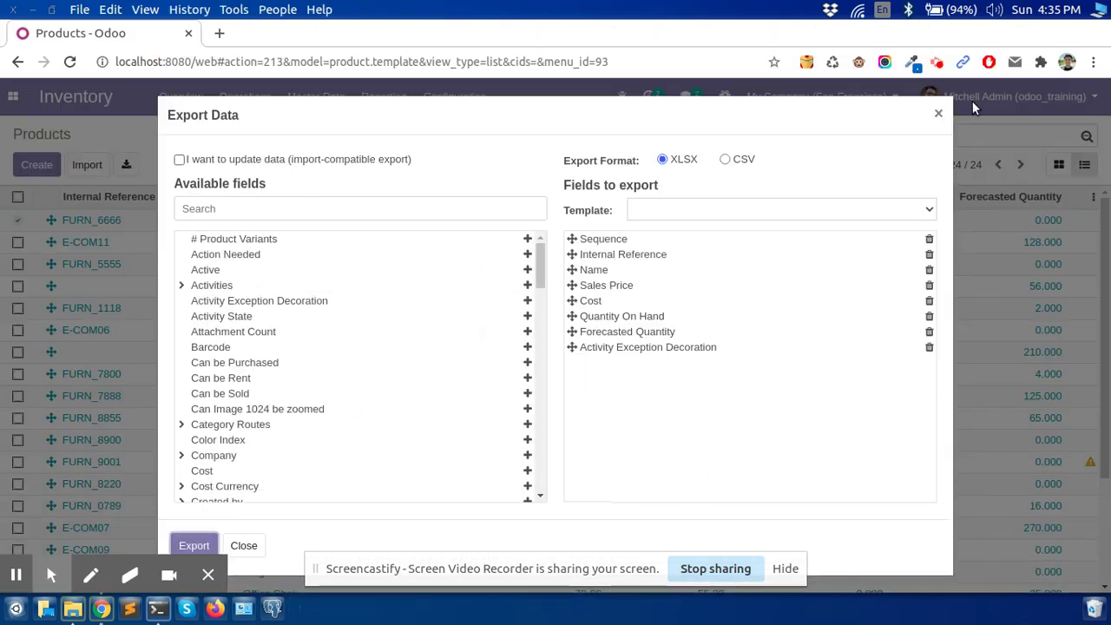
# Step: Back in Odoo, dismiss the data export and load product.template.xlsx from the Music folder for a product import
pyautogui.click(938, 114)
pyautogui.click(82, 171)
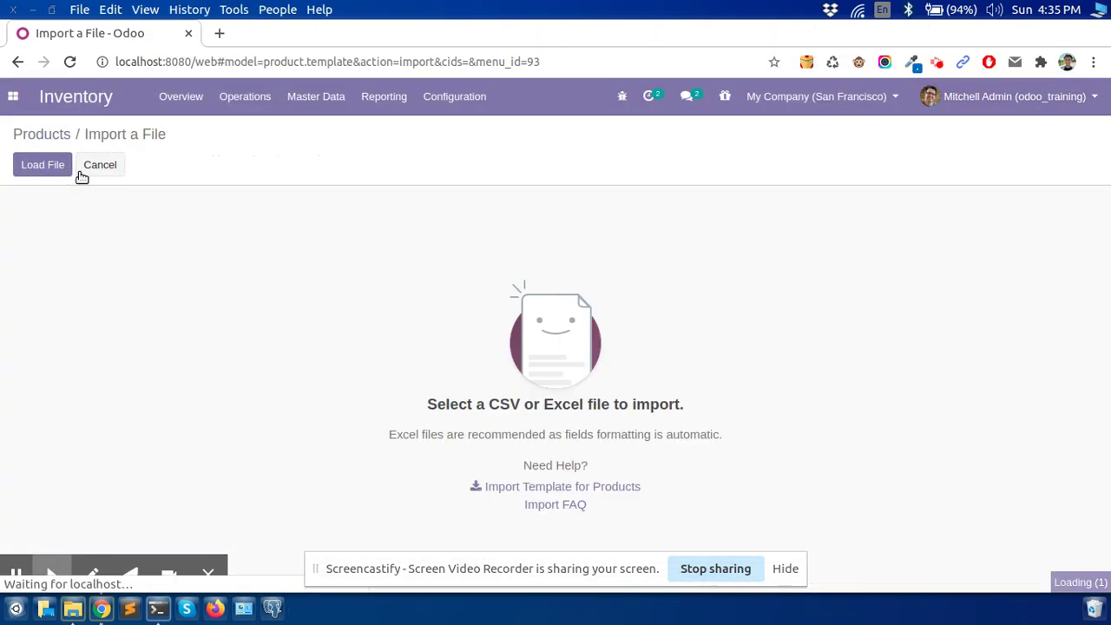
pyautogui.click(47, 165)
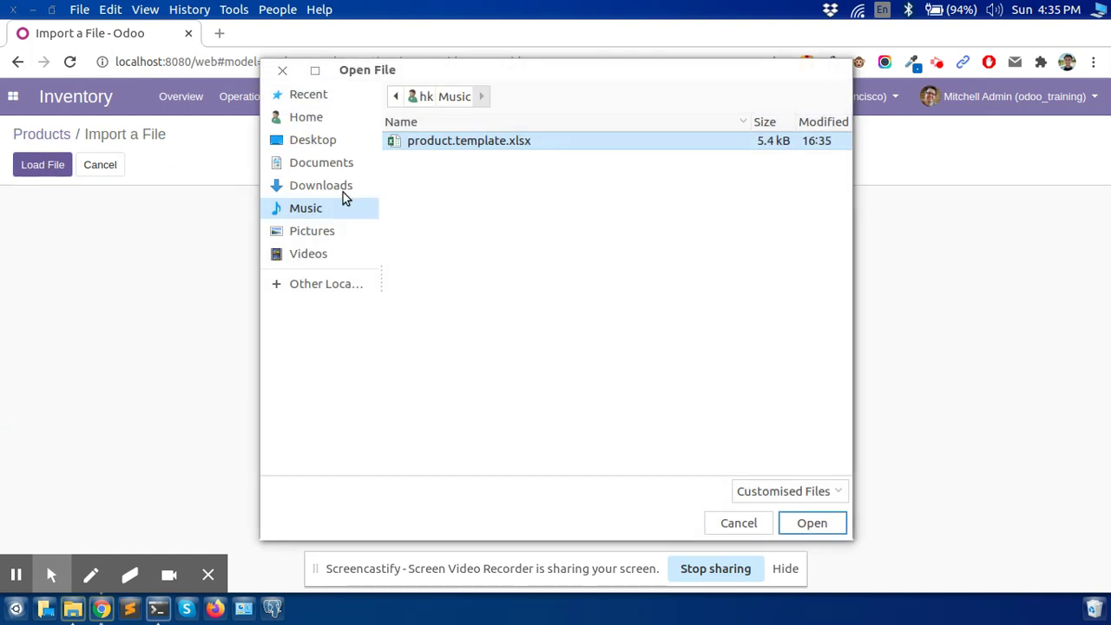
pyautogui.doubleClick(402, 144)
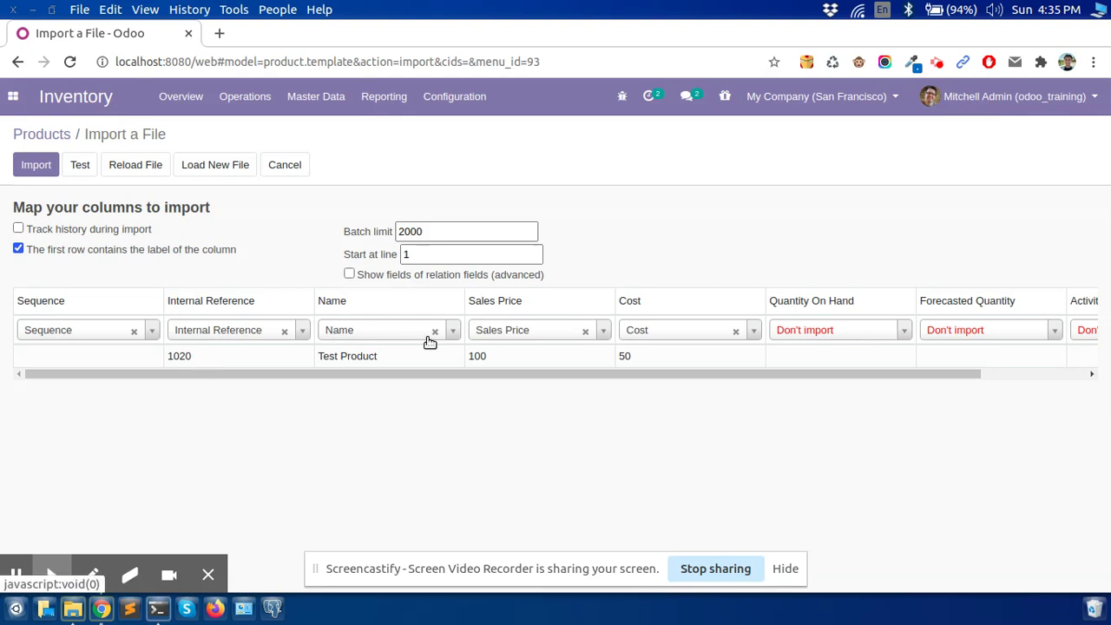
# Step: Test the loaded file with its suggested column mapping and import the product
pyautogui.moveTo(578, 372); pyautogui.dragTo(373, 406)
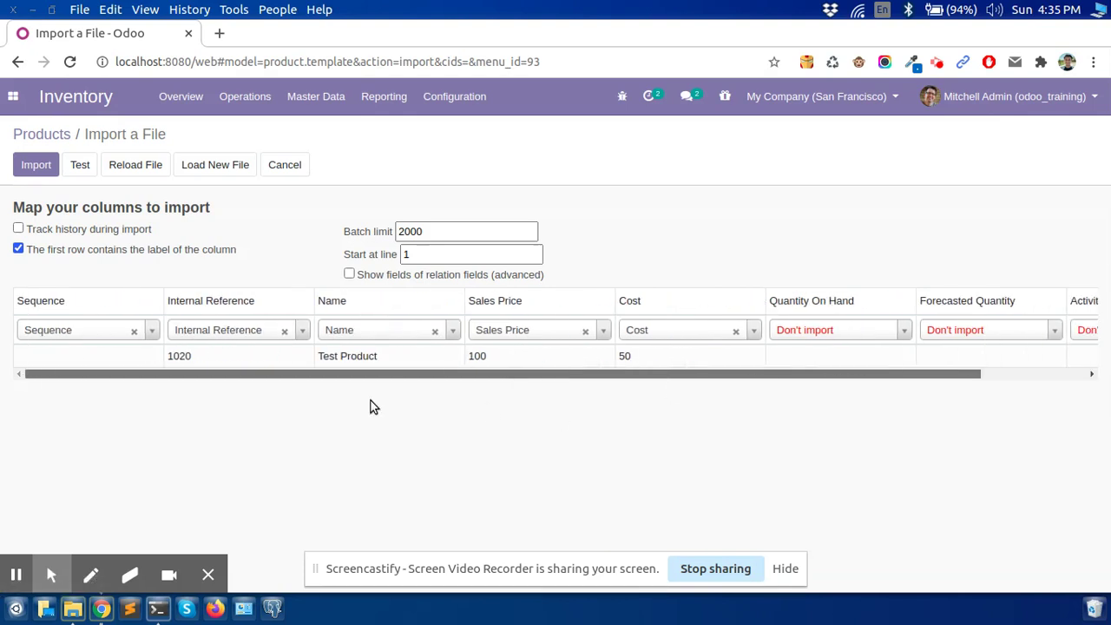
pyautogui.click(79, 166)
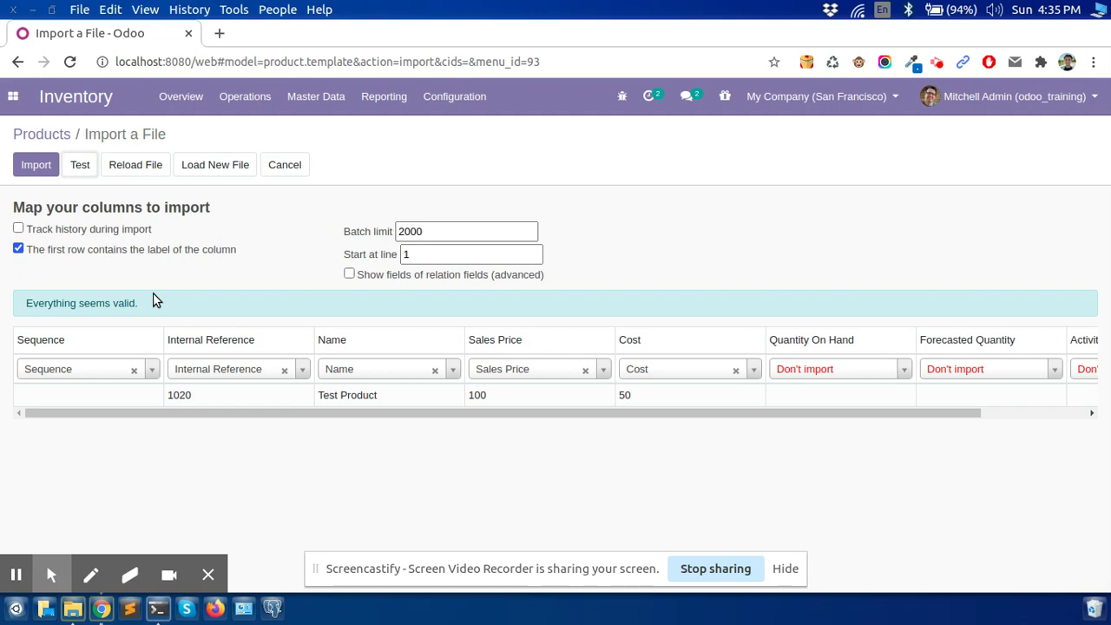
pyautogui.moveTo(153, 294); pyautogui.dragTo(17, 294)
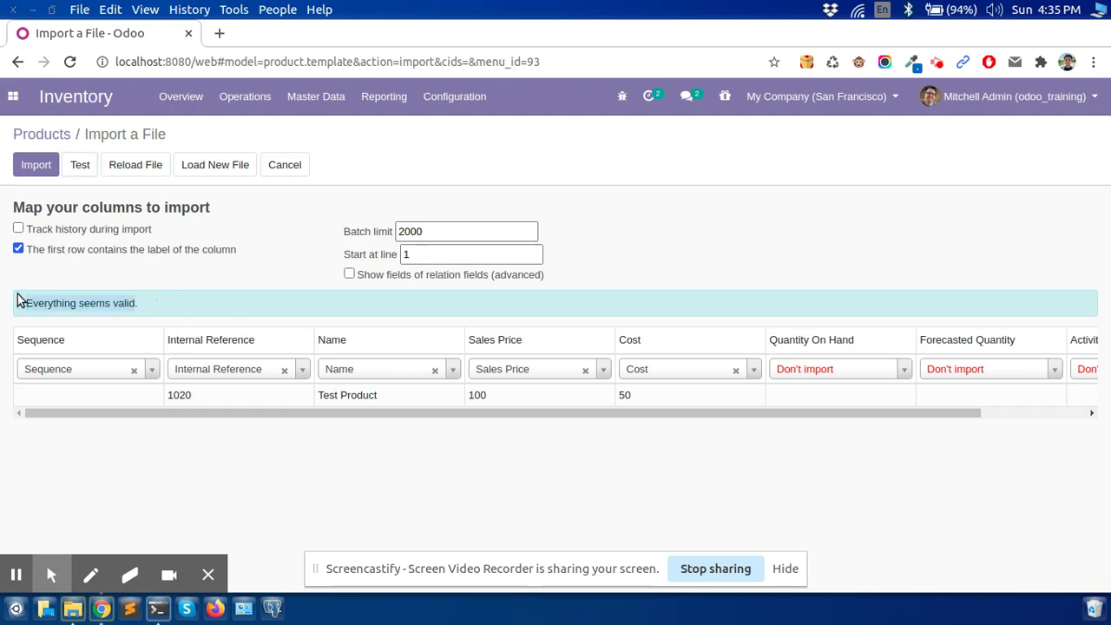
pyautogui.click(34, 168)
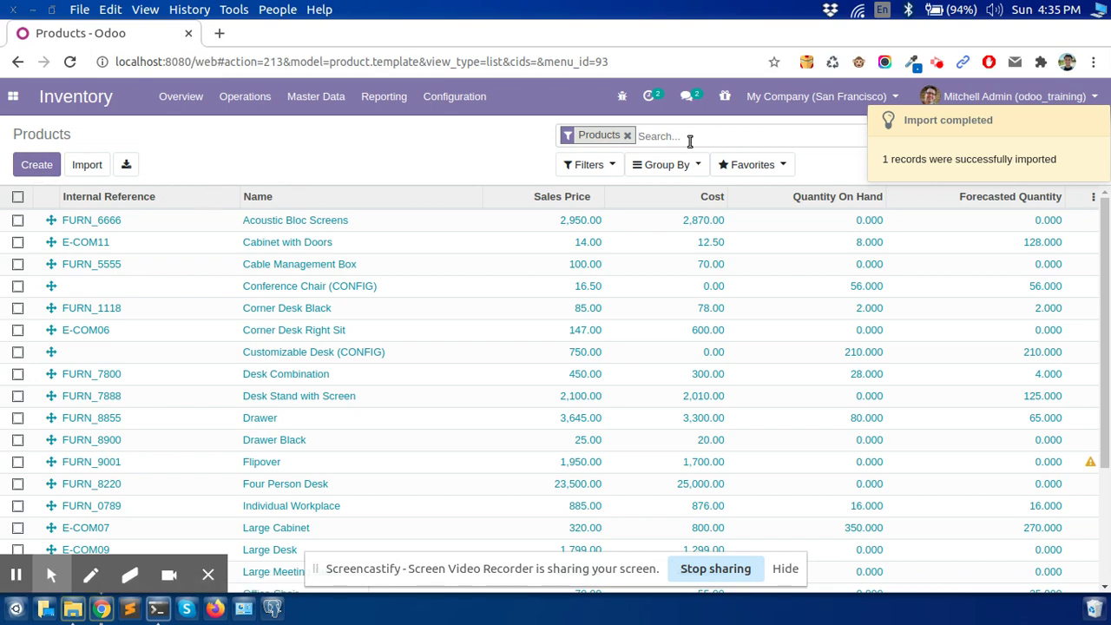
# Step: Search the products for "test" and open the imported Test Product record
pyautogui.write('test')
pyautogui.press('Return')
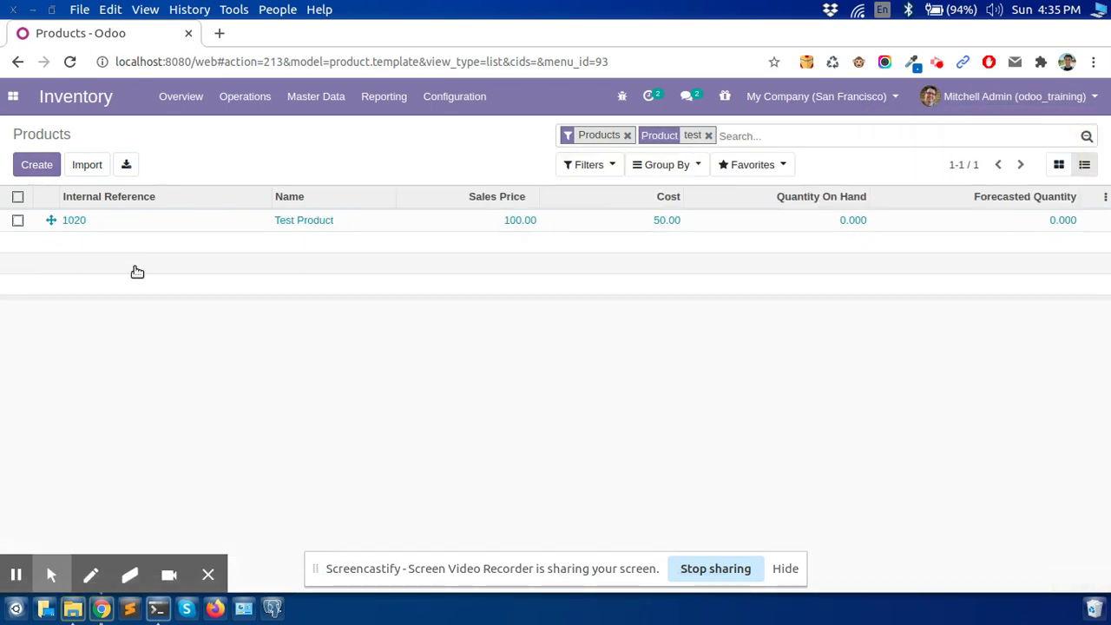
pyautogui.click(186, 223)
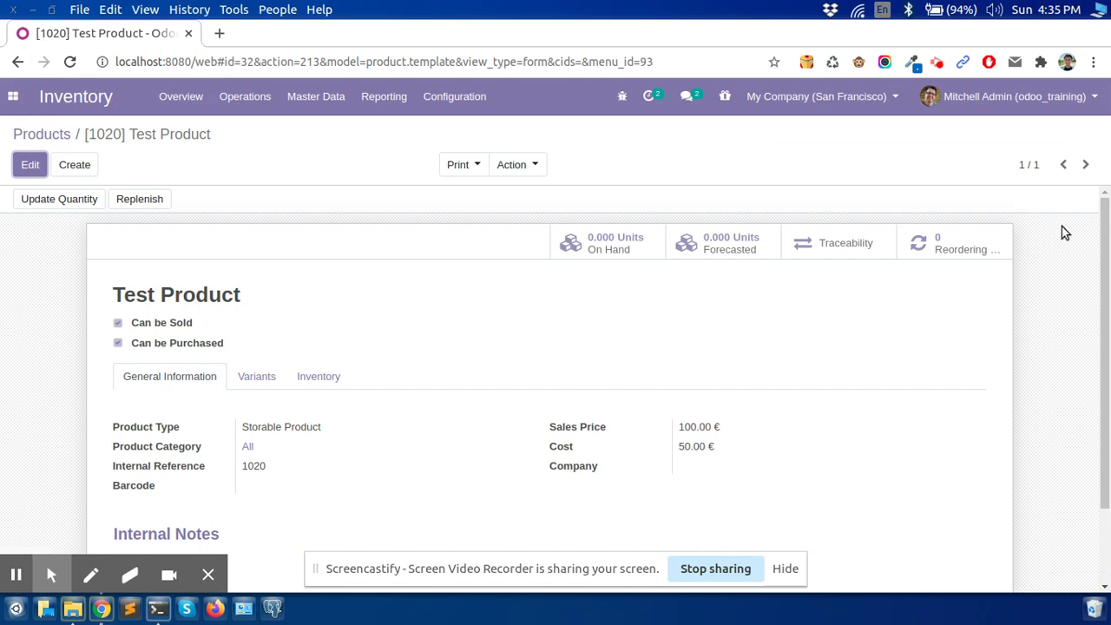
# Step: Examine the sales price and other details on the Test Product record, and return to the products list
pyautogui.scroll(-2, 1072, 260)
pyautogui.scroll(2, 347, 261)
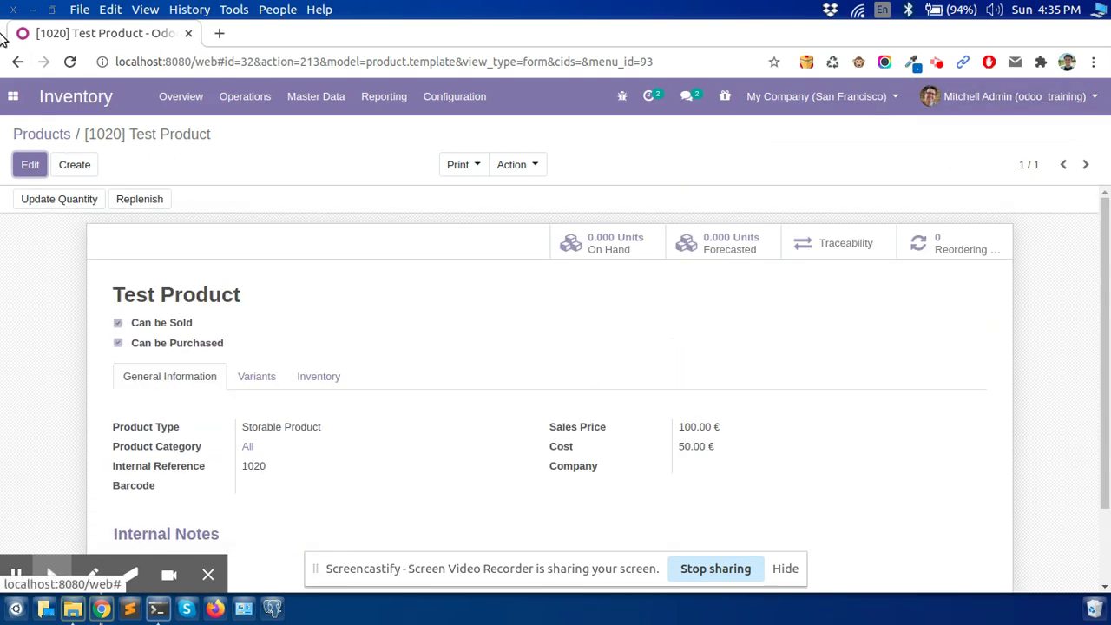
pyautogui.click(45, 135)
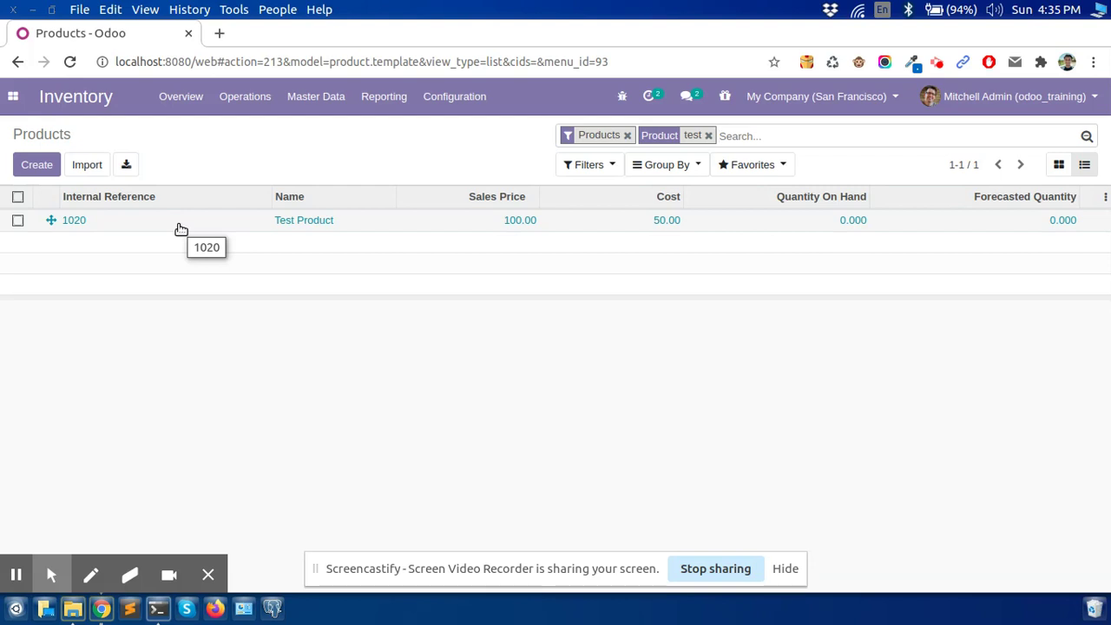
pyautogui.click(179, 229)
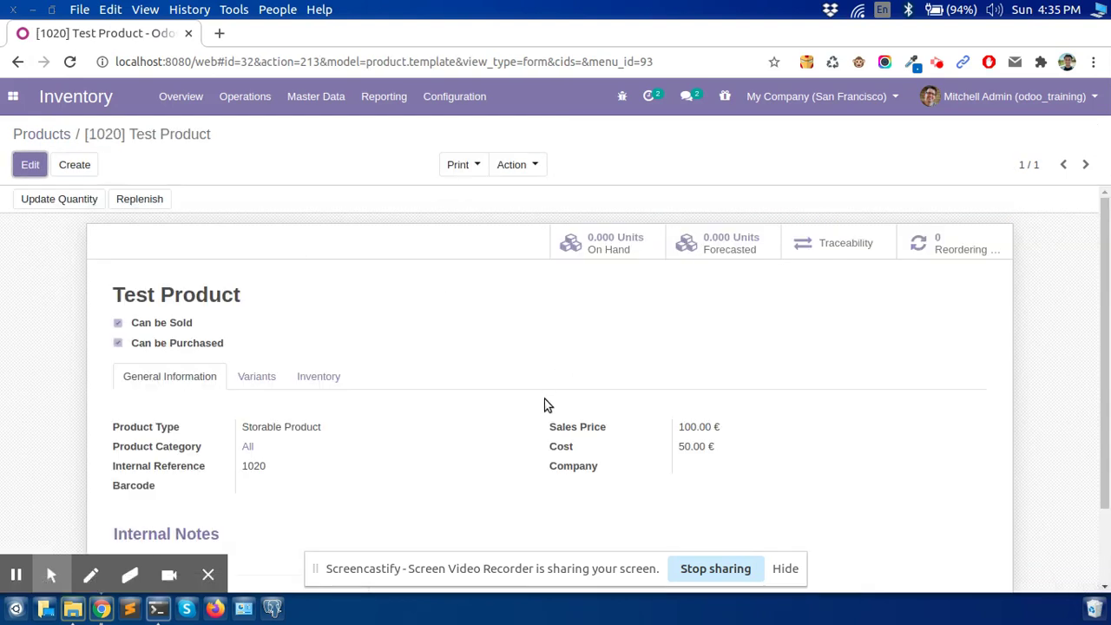
pyautogui.moveTo(549, 429); pyautogui.dragTo(634, 434)
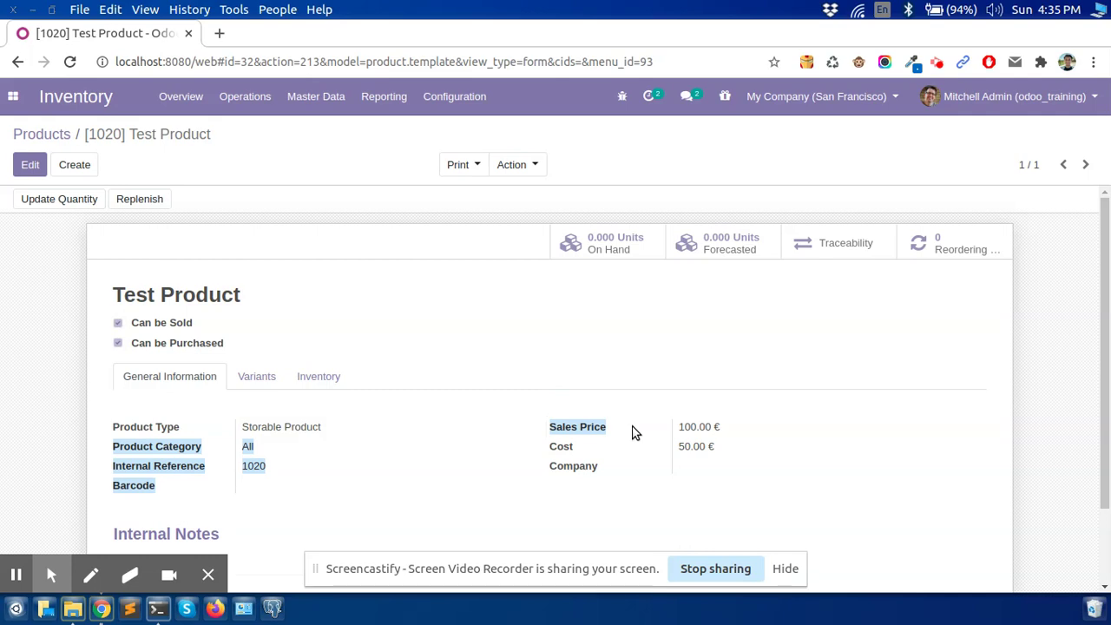
pyautogui.click(47, 136)
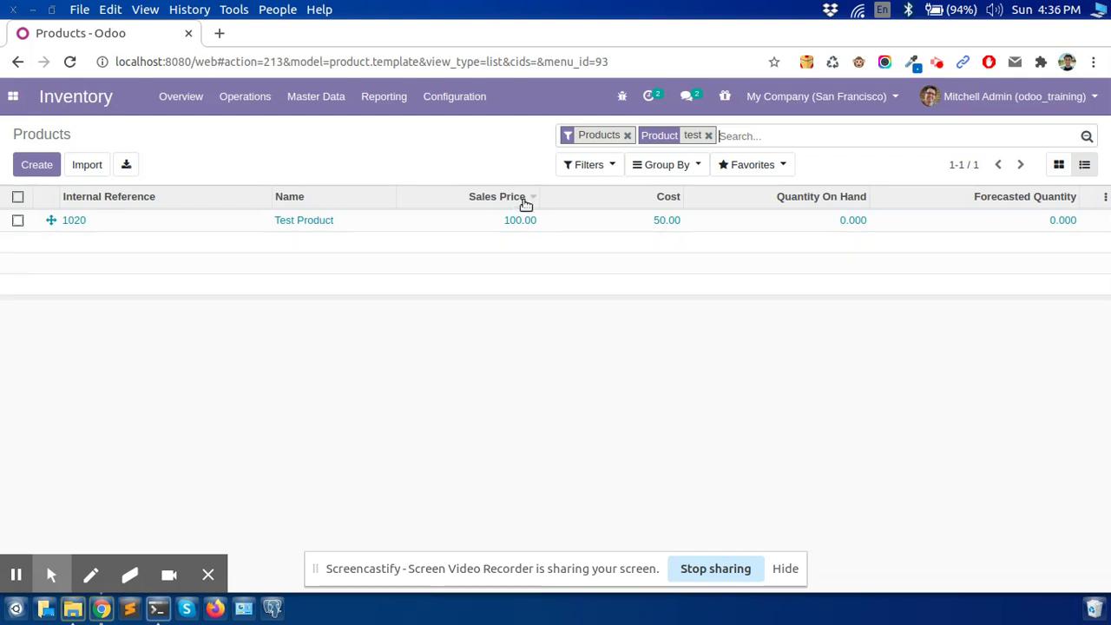
# Step: Select the Test Product record for a data export and add the External ID field to the fields to export
pyautogui.moveTo(526, 202)
pyautogui.click(17, 197)
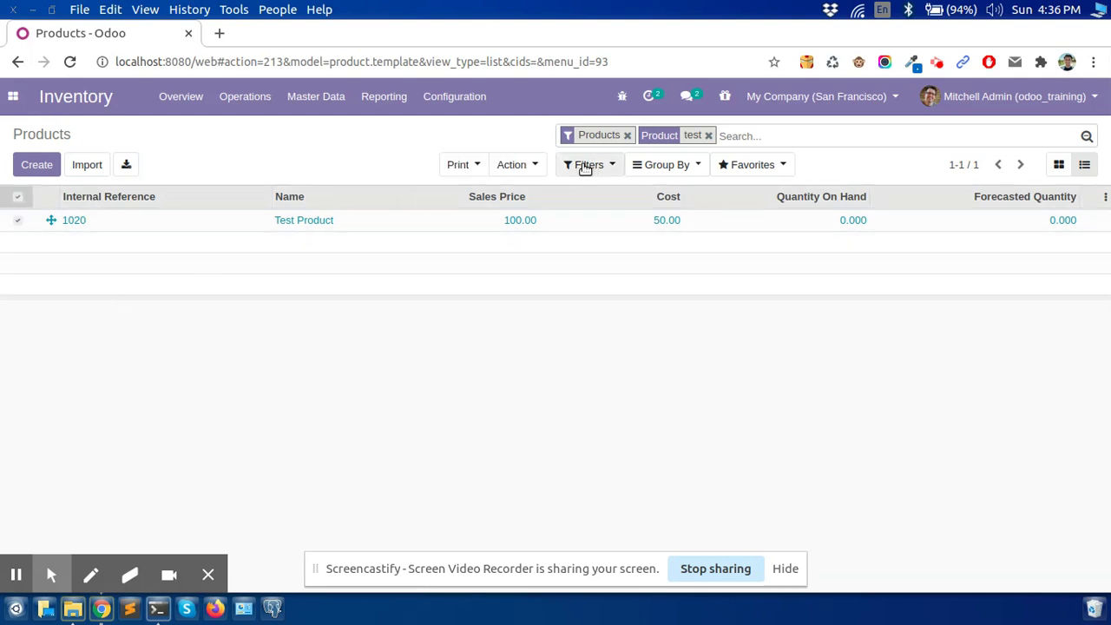
pyautogui.click(514, 164)
pyautogui.click(526, 191)
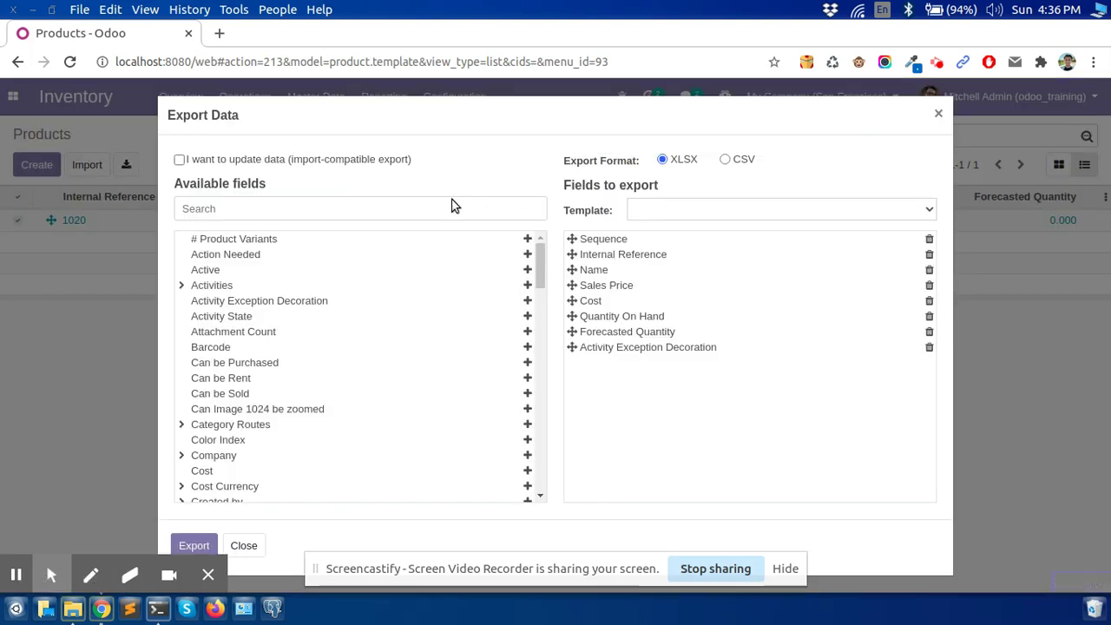
pyautogui.click(414, 208)
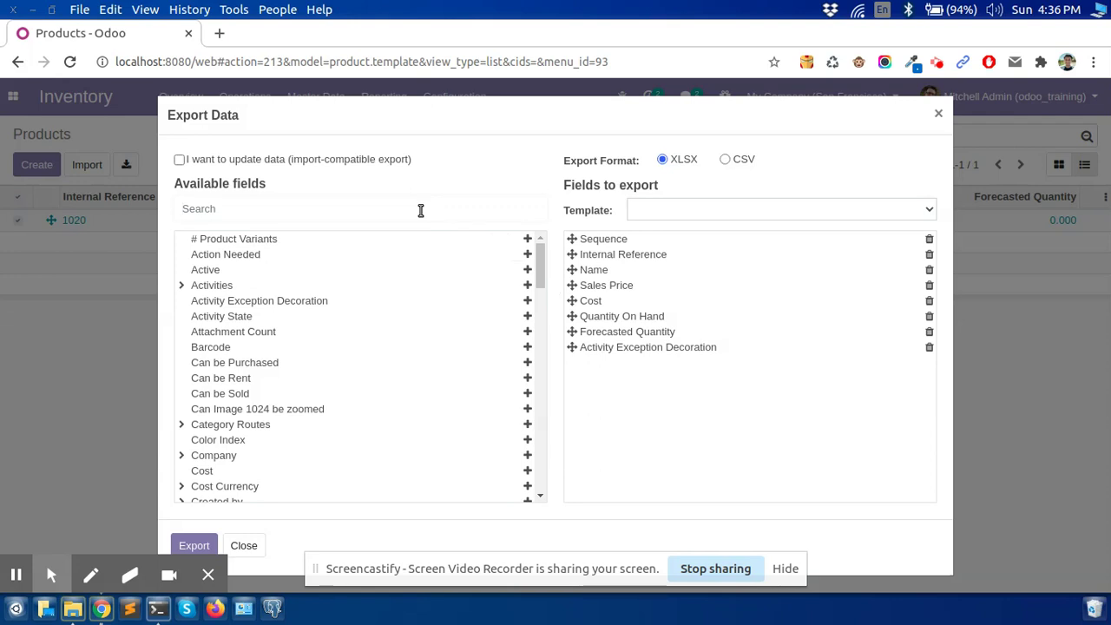
pyautogui.write('exter')
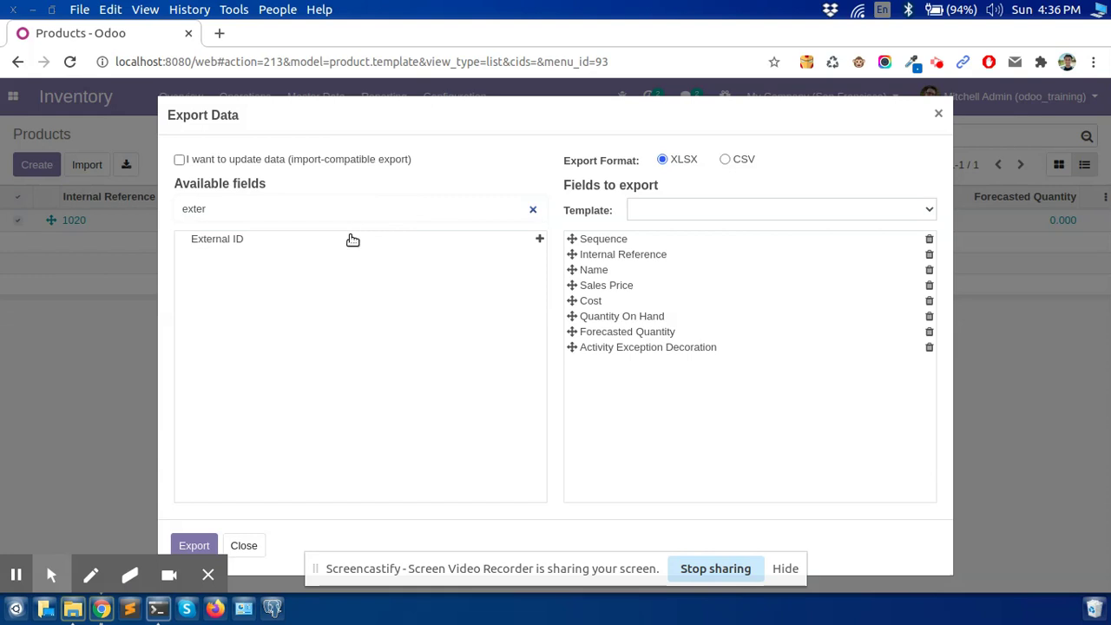
pyautogui.doubleClick(353, 240)
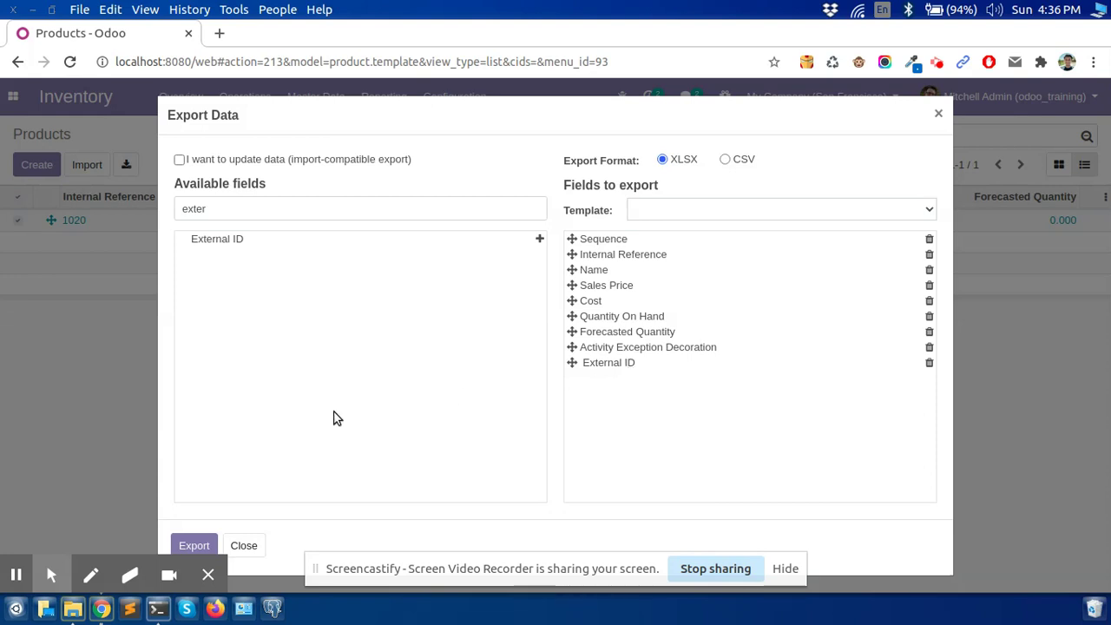
# Step: Export the record as product.template (1).xlsx to the Music folder and open the downloaded file
pyautogui.click(194, 544)
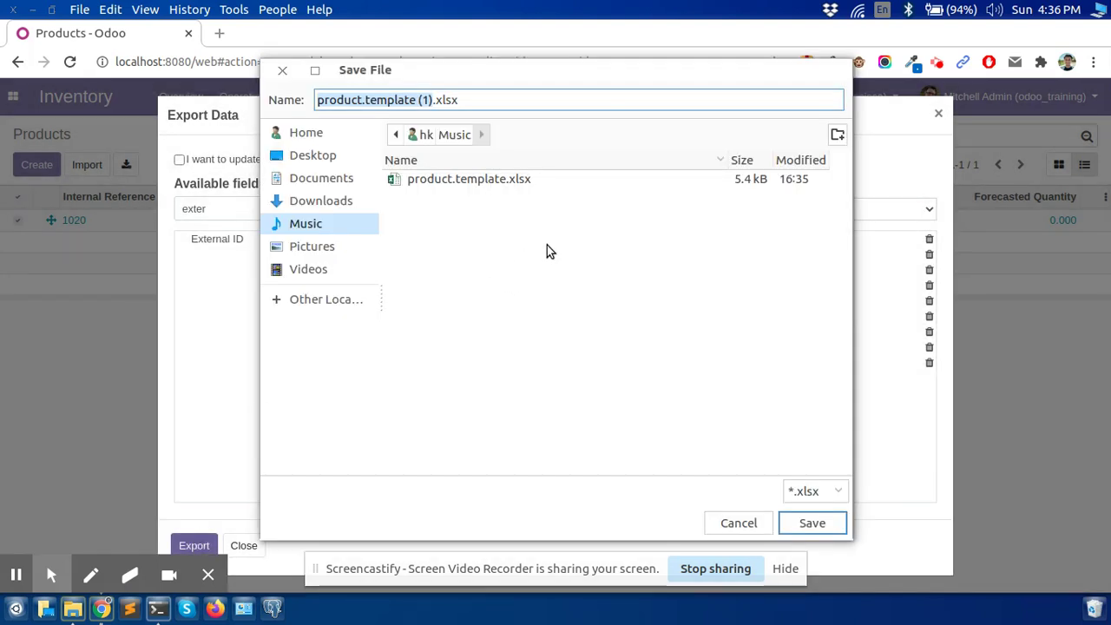
pyautogui.click(812, 523)
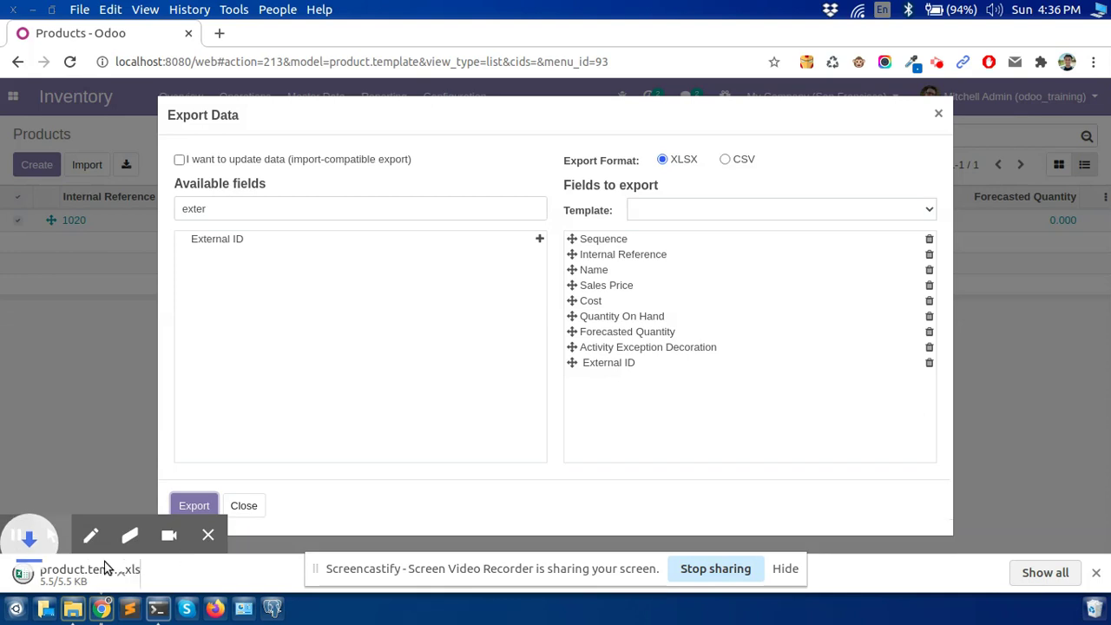
pyautogui.click(43, 580)
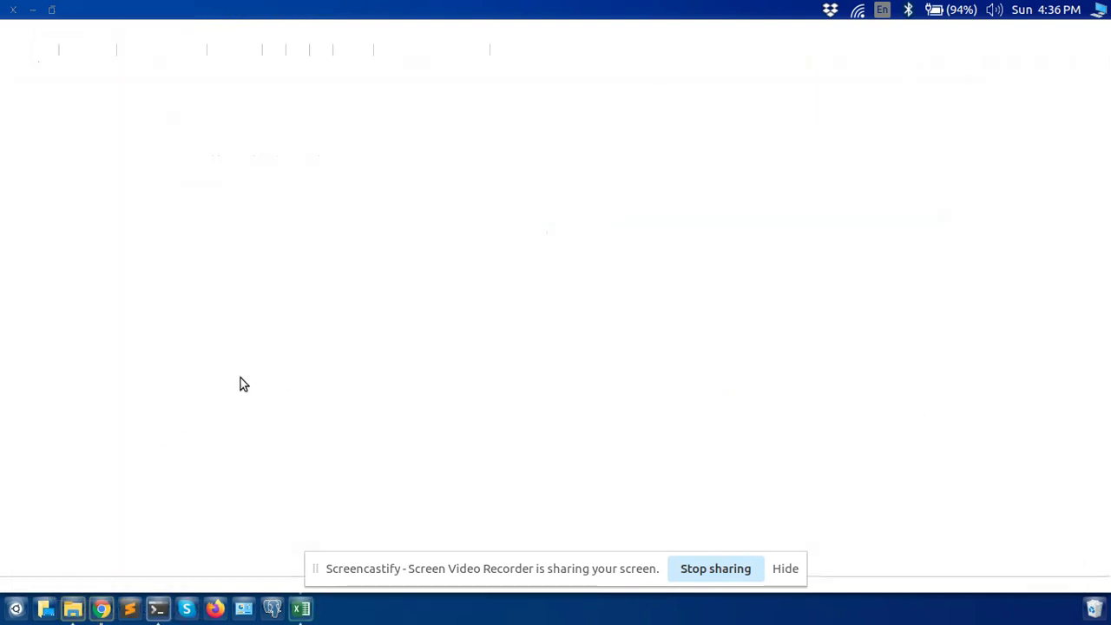
# Step: Examine the Test Product row across its exported columns, including the full External ID value
pyautogui.click(196, 153)
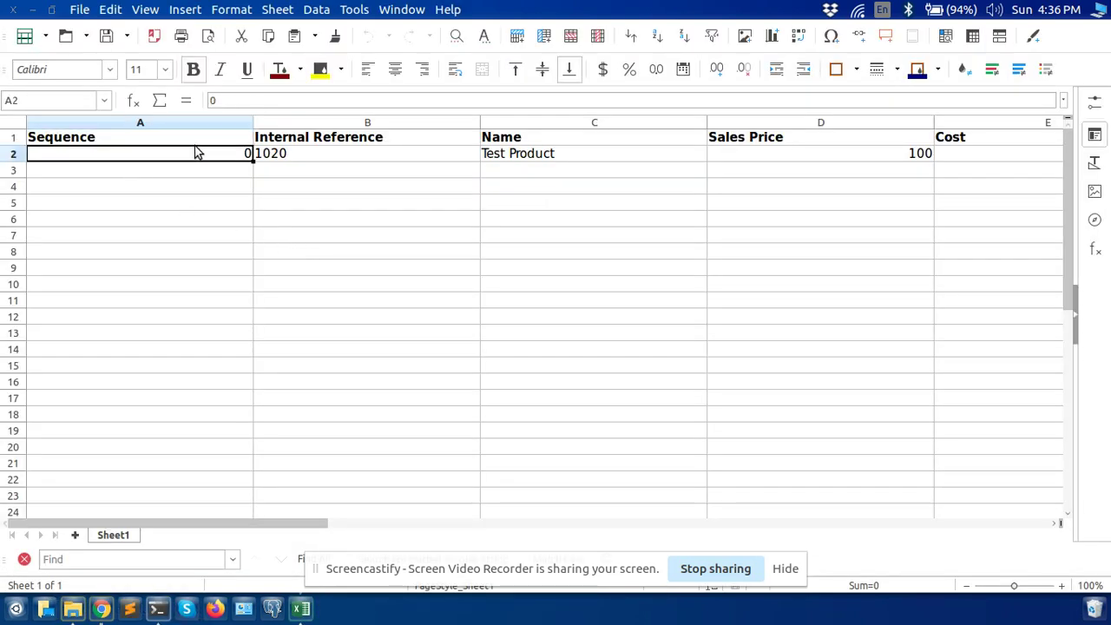
pyautogui.press('Right')
pyautogui.press('Right')
pyautogui.press('Right')
pyautogui.press('Right')
pyautogui.press('Right')
pyautogui.press('Right')
pyautogui.press('Right')
pyautogui.press('Right')
pyautogui.press('Right')
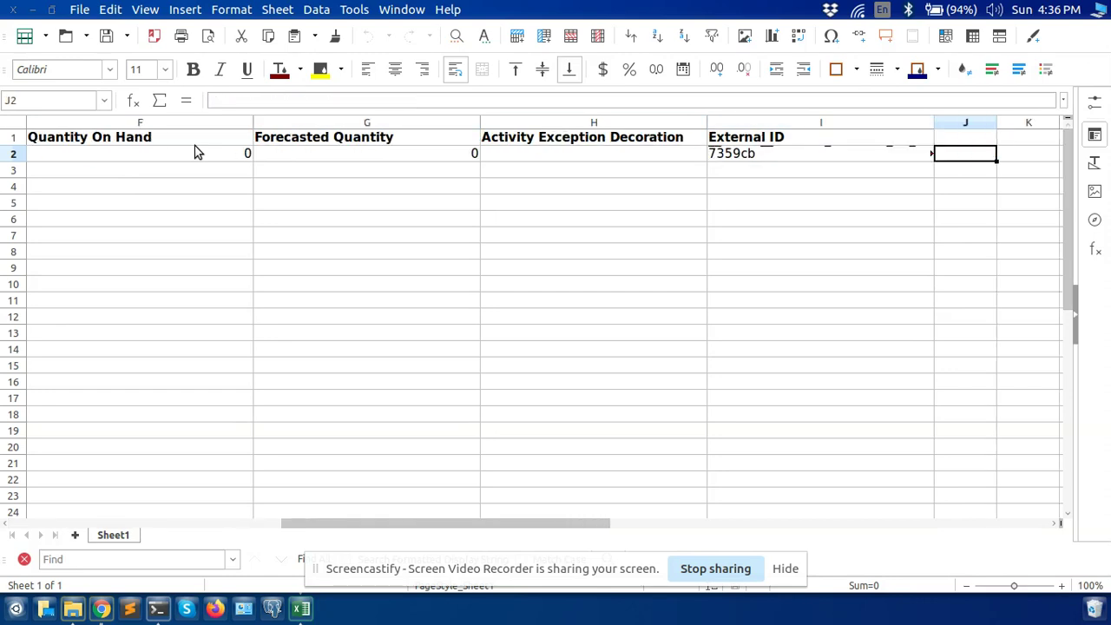
pyautogui.press('Left')
pyautogui.press('Left')
pyautogui.press('Right')
pyautogui.press('F2')
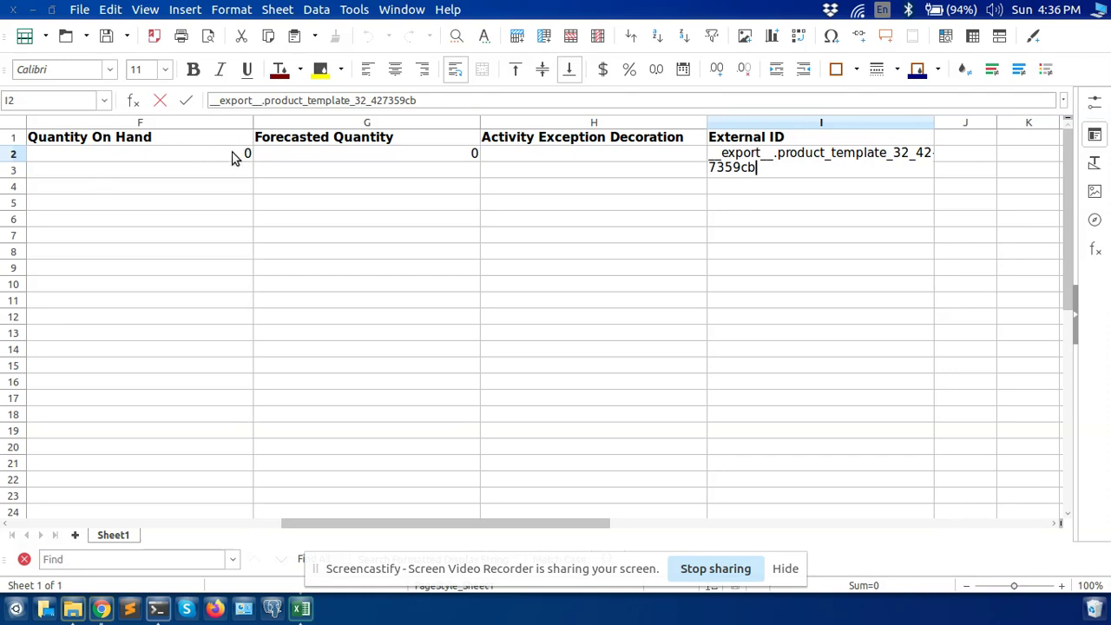
# Step: Set the sales price to 150 in the Test Product row, then save and close the spreadsheet
pyautogui.click(227, 168)
pyautogui.press('Left')
pyautogui.press('Left')
pyautogui.press('Left')
pyautogui.press('Left')
pyautogui.press('Left')
pyautogui.press('Up')
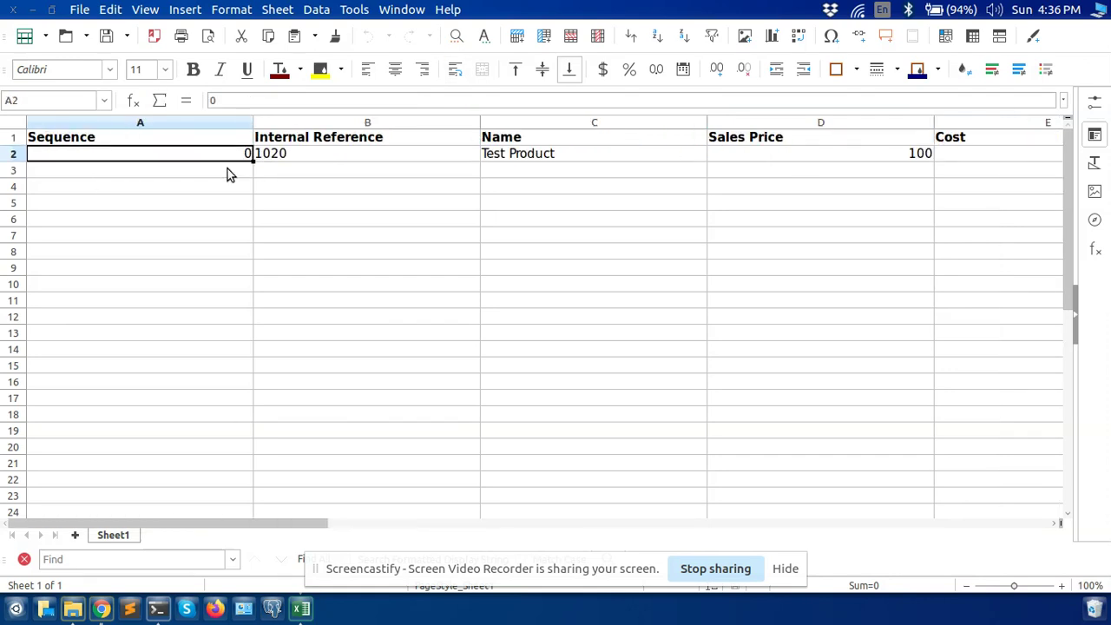
pyautogui.press('Right')
pyautogui.press('Right')
pyautogui.press('Right')
pyautogui.press('F2')
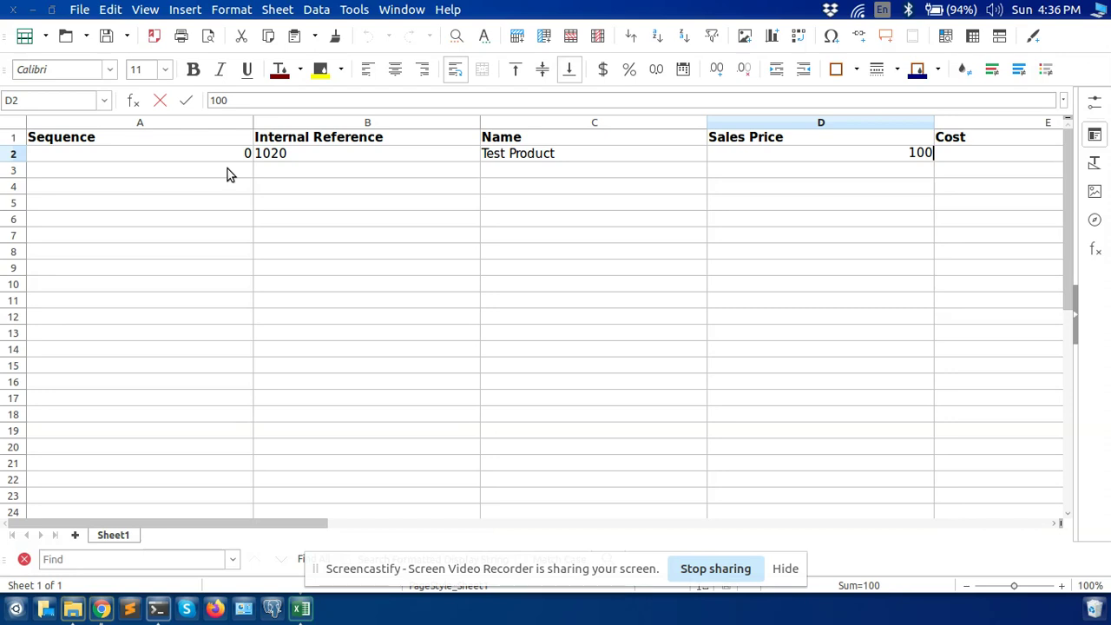
pyautogui.press('BackSpace')
pyautogui.press('BackSpace')
pyautogui.write('50')
pyautogui.hotkey('ctrl', 'Return')
pyautogui.click(330, 185)
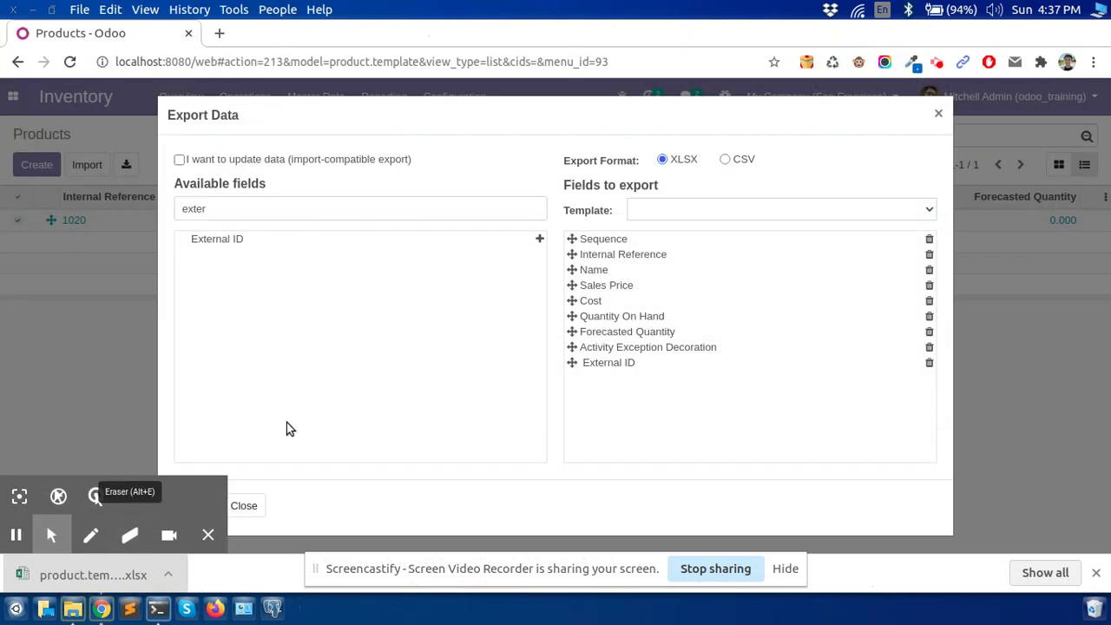
# Step: Back in Odoo, dismiss the data export and load product.template (1).xlsx from the Music folder for a product import
pyautogui.click(941, 114)
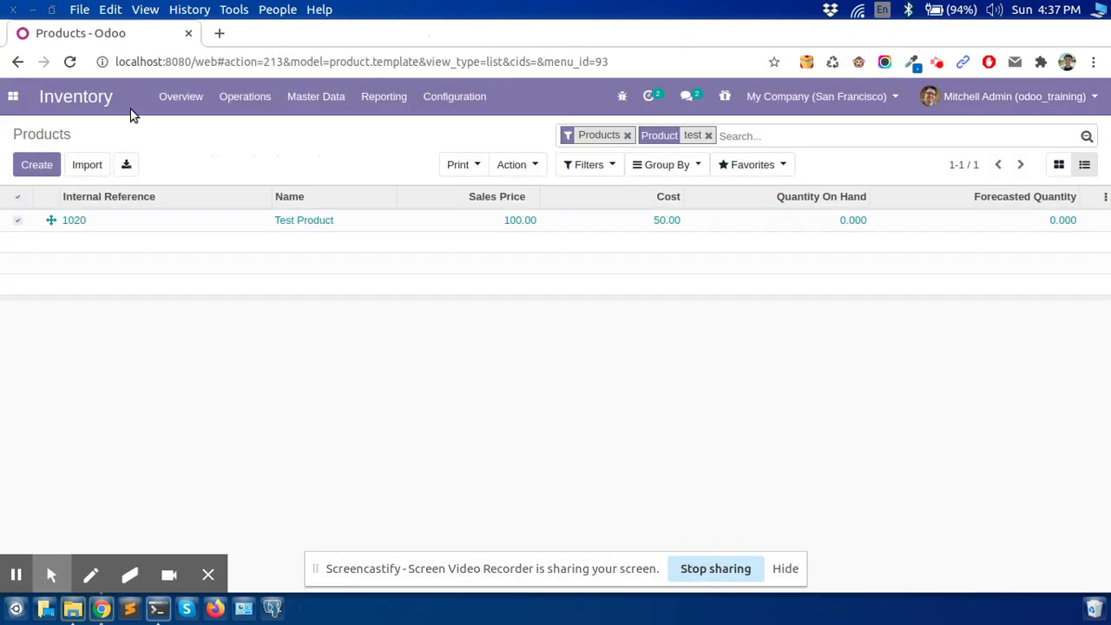
pyautogui.click(86, 164)
pyautogui.click(29, 168)
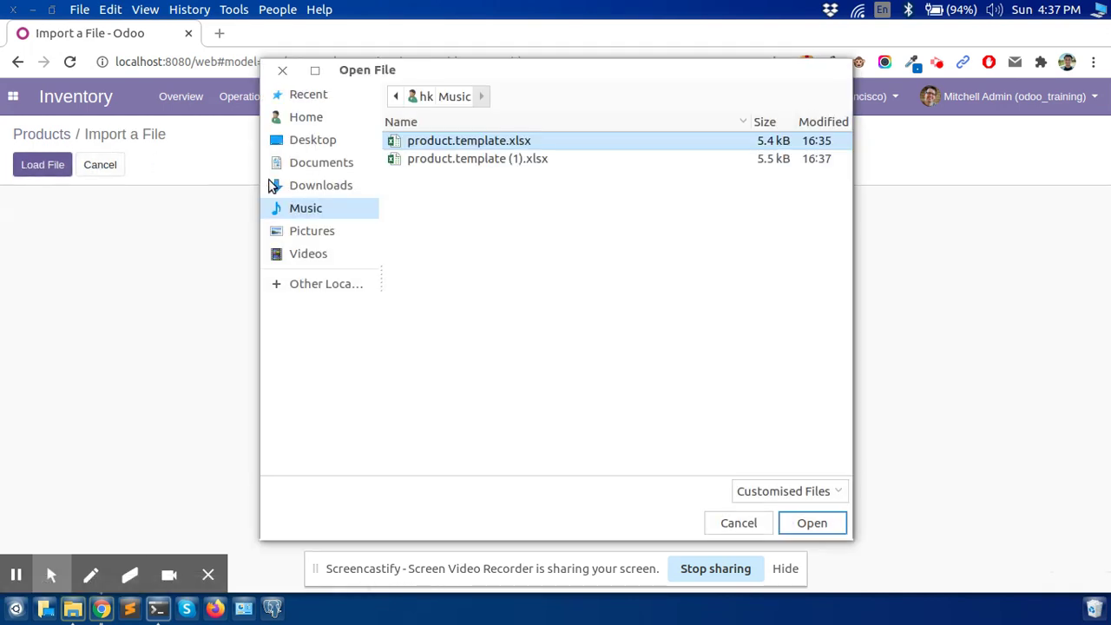
pyautogui.doubleClick(447, 159)
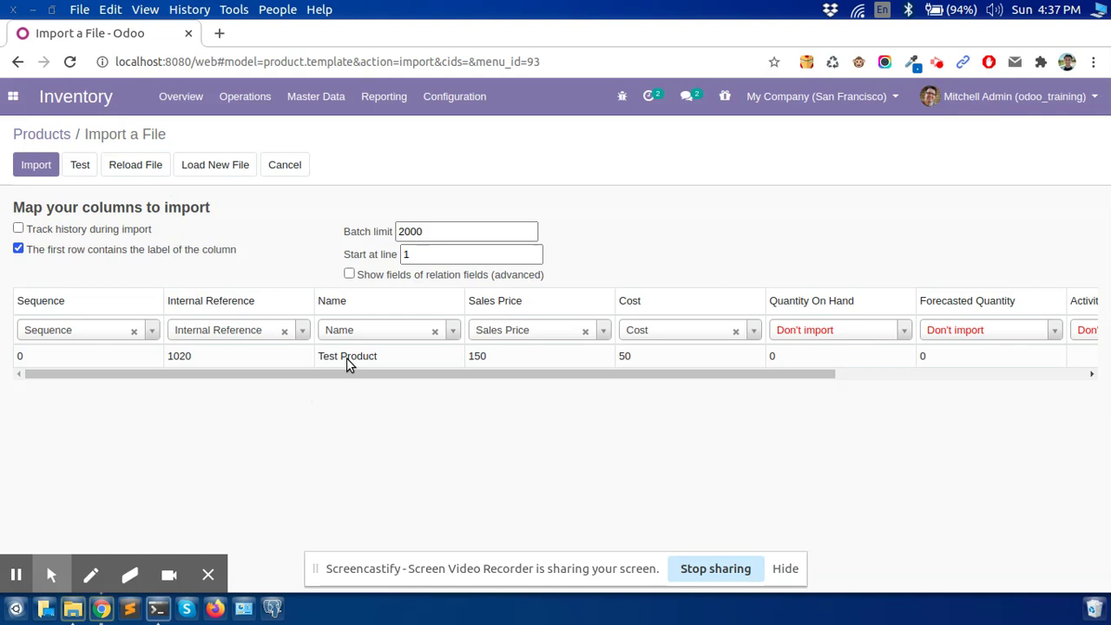
# Step: Review the column mapping of the loaded file, test it and import the Test Product update
pyautogui.moveTo(511, 370); pyautogui.dragTo(778, 353)
pyautogui.hscroll(-4, 778, 353)
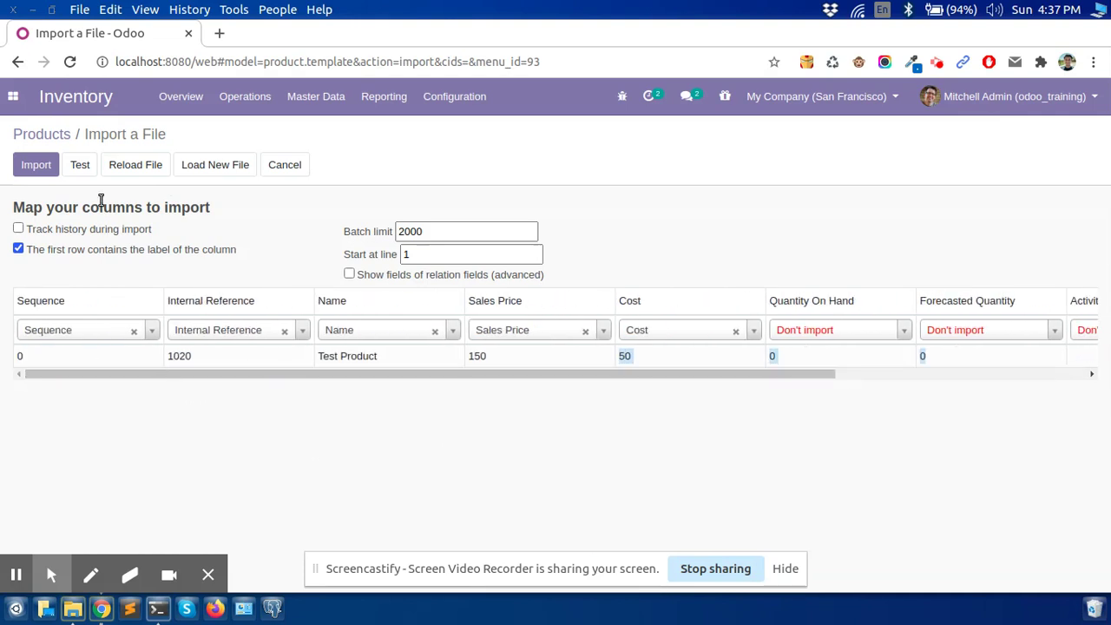
pyautogui.click(88, 171)
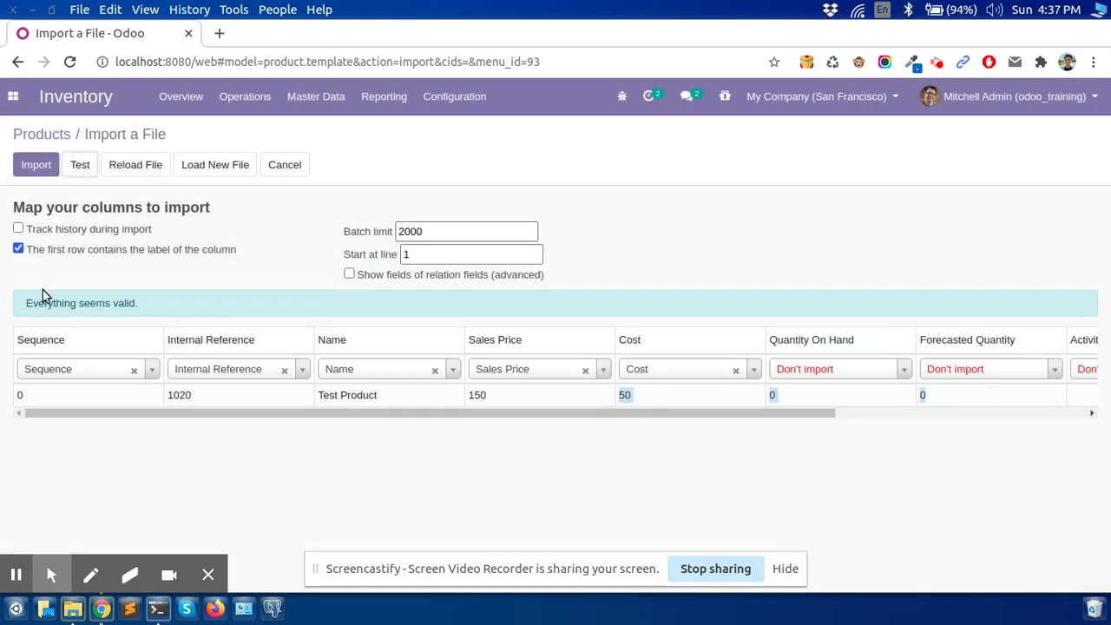
pyautogui.click(36, 164)
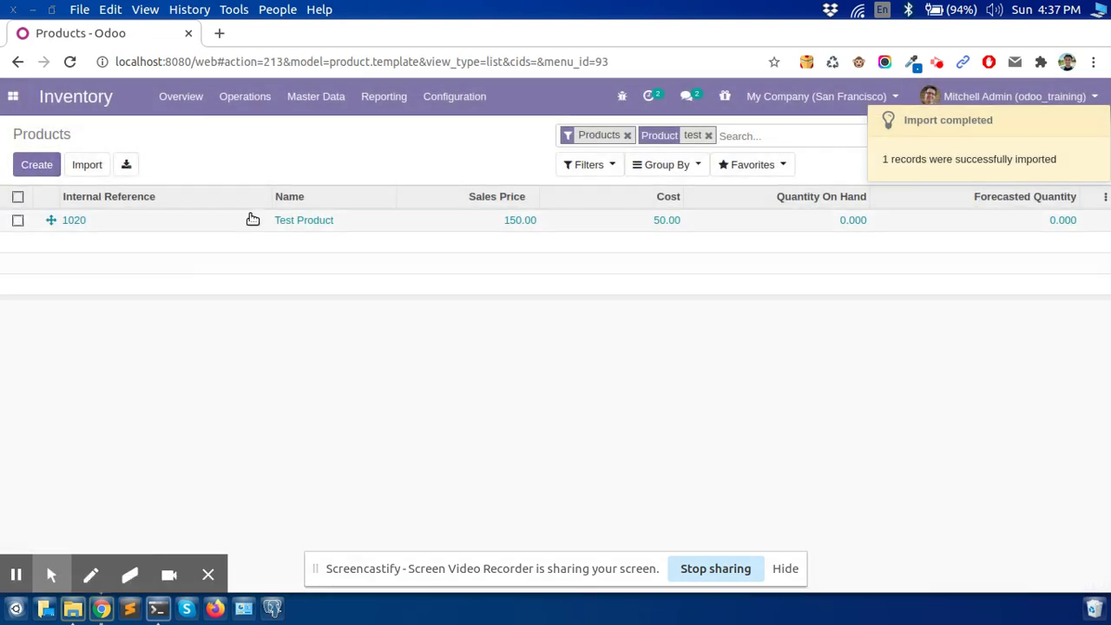
# Step: Check the sales price on the updated Test Product record and return to the products list
pyautogui.click(251, 219)
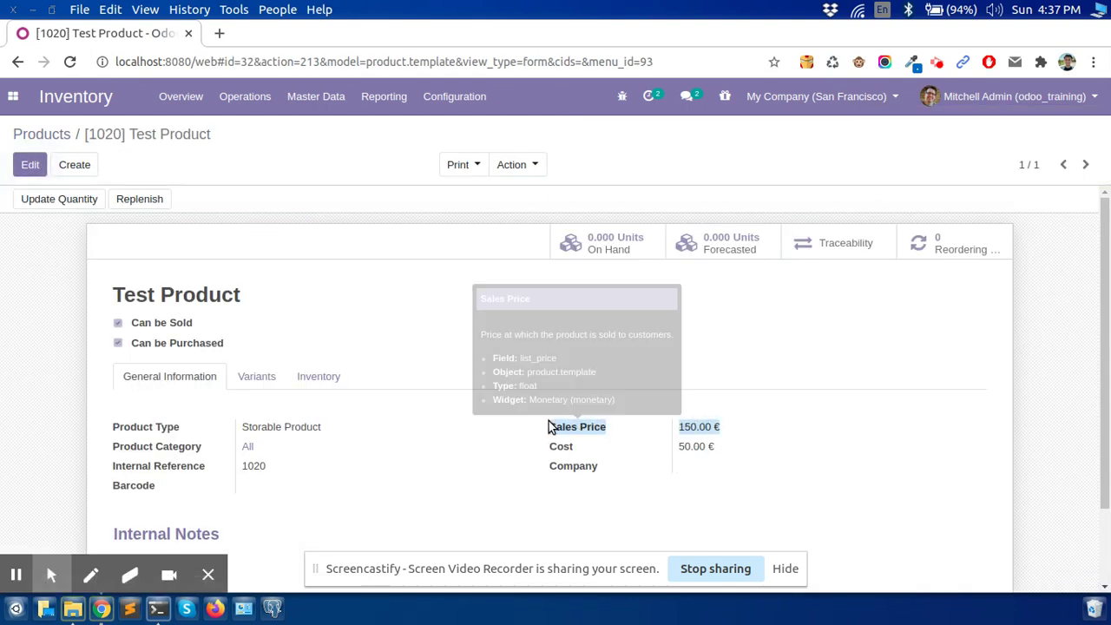
pyautogui.click(54, 136)
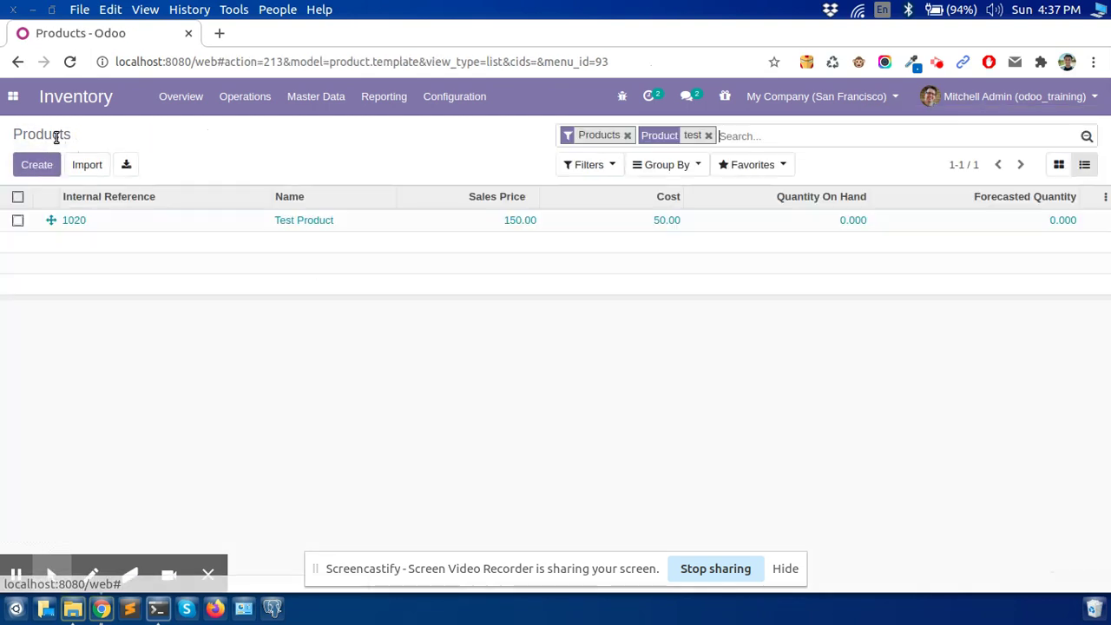